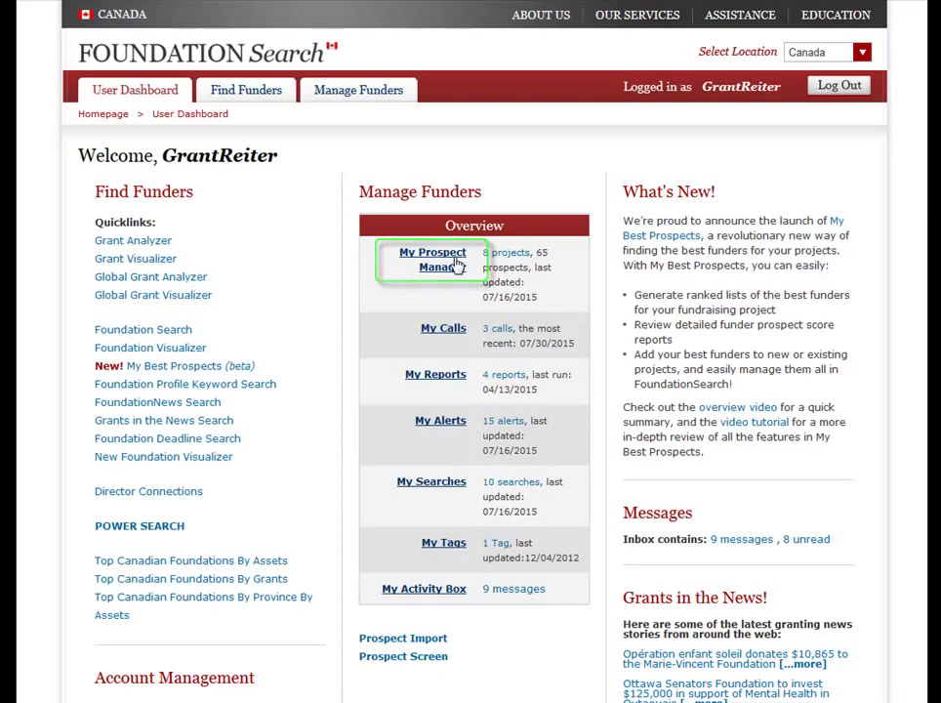
Step: Open the project list in My Prospect Manager
left_click(456, 264)
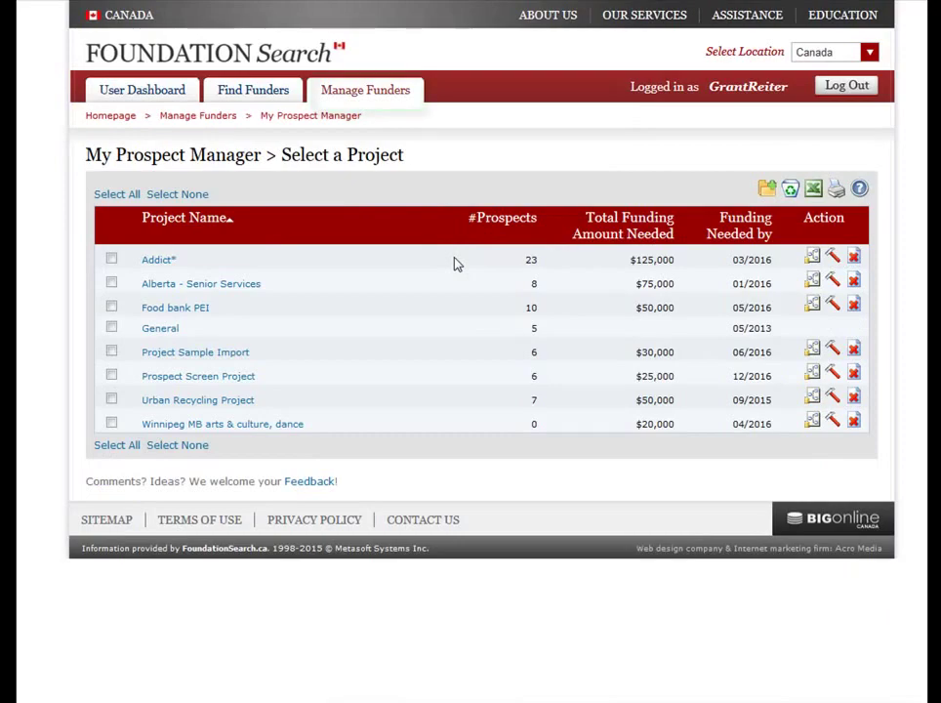
left_click(380, 98)
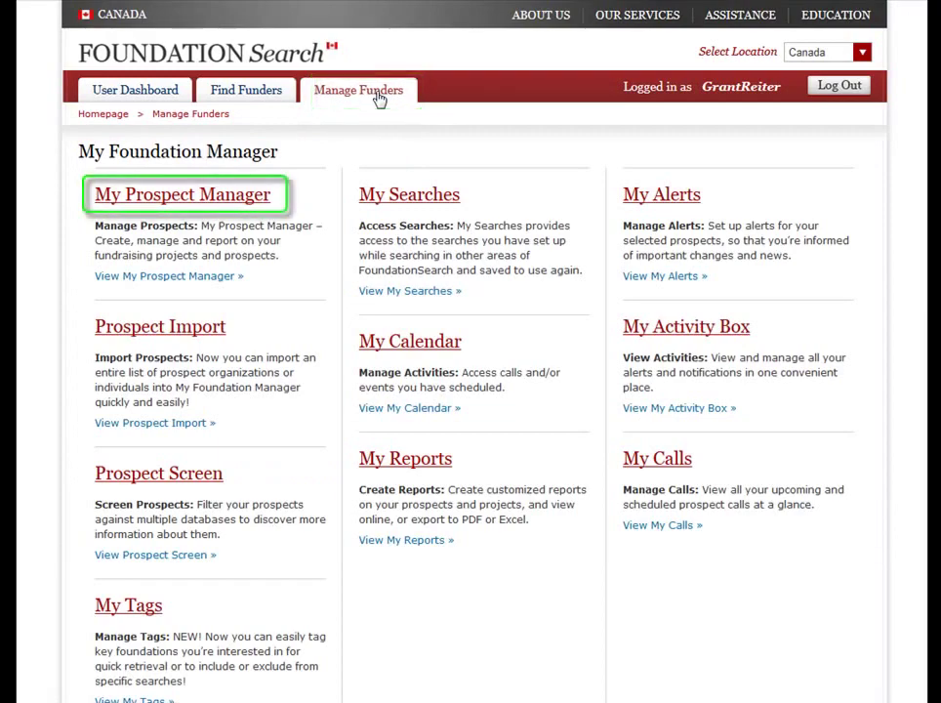
left_click(250, 198)
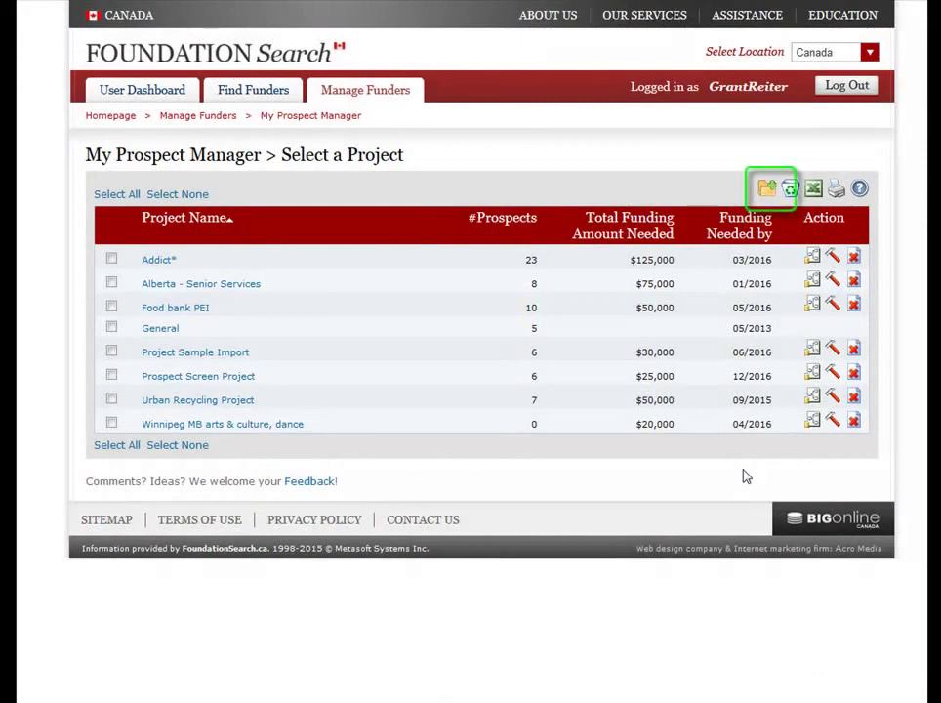
Step: Create a project named Youth Services - Western Canada with total funding needed of 50000 and date needed by 06/01/2016
left_click(769, 189)
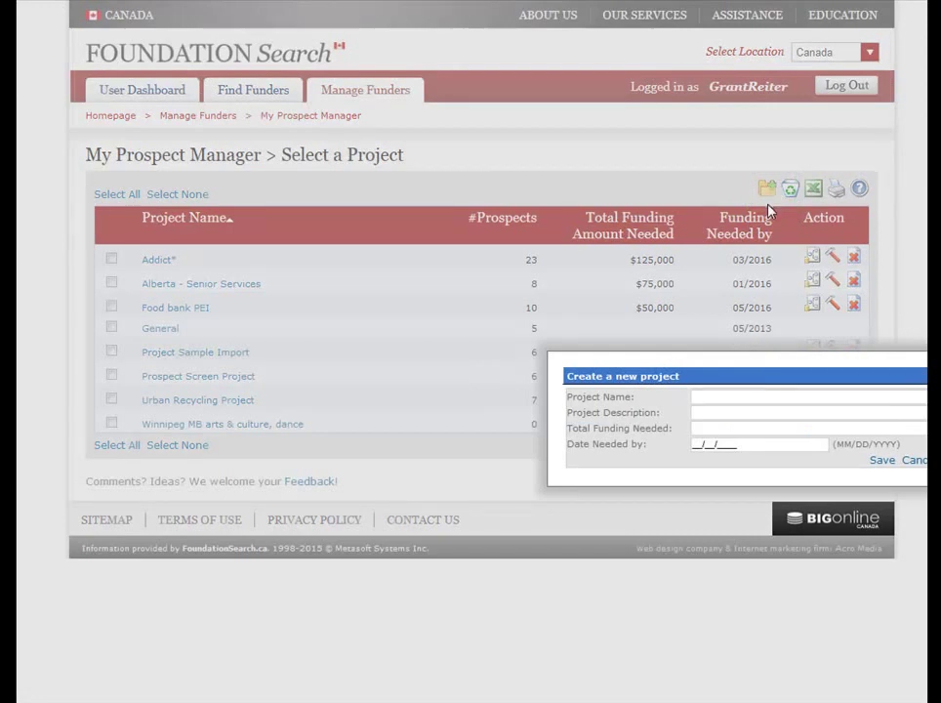
type("Youth Services - W")
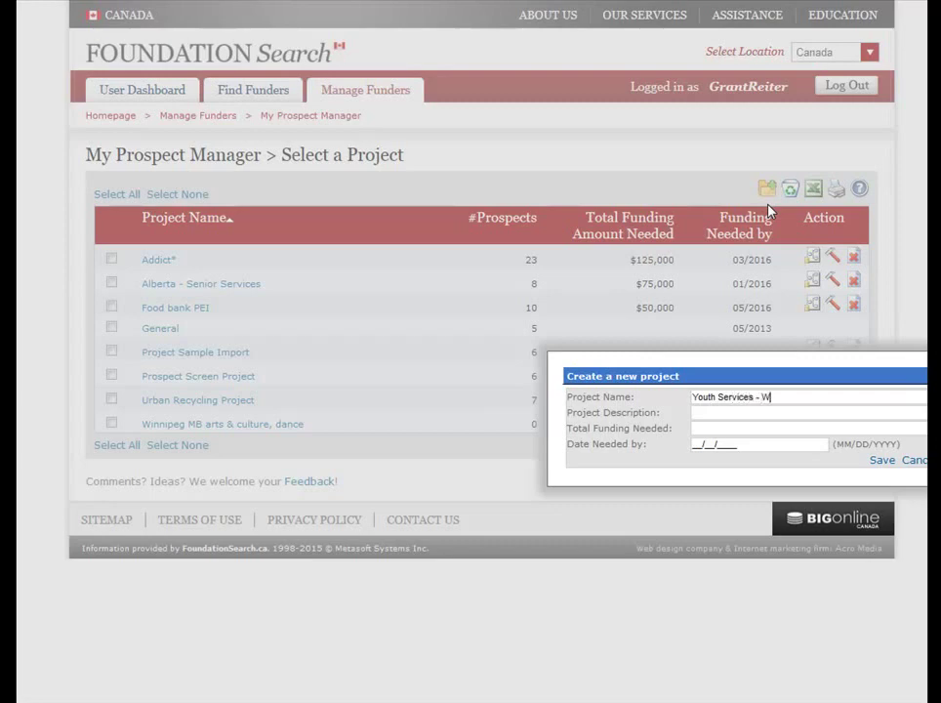
type("estern Canada")
key("Tab")
key("Tab")
type("50000")
key("Tab")
type("06/01/2016")
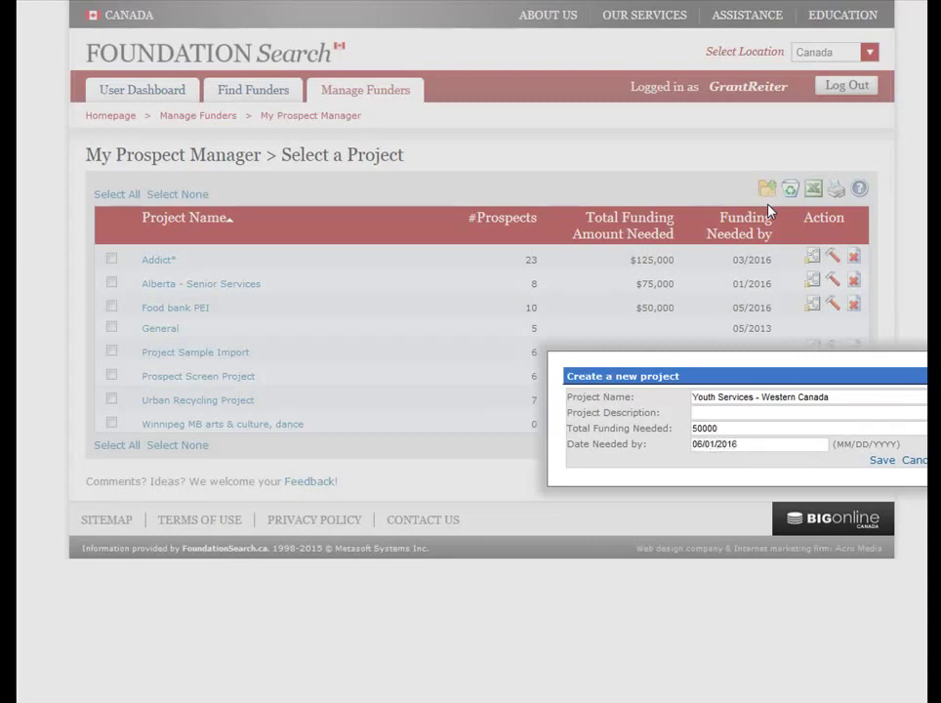
left_click(883, 461)
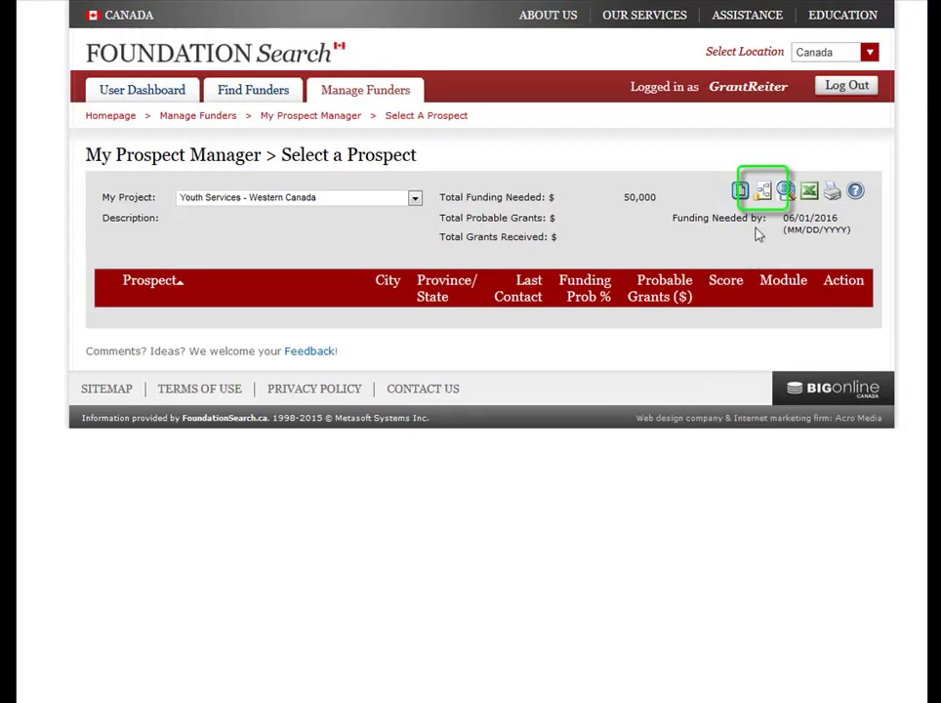
Step: Open the project's My Best Prospects definition and set its provinces to British Columbia and Alberta and its granting category to Social & Human Services
left_click(765, 194)
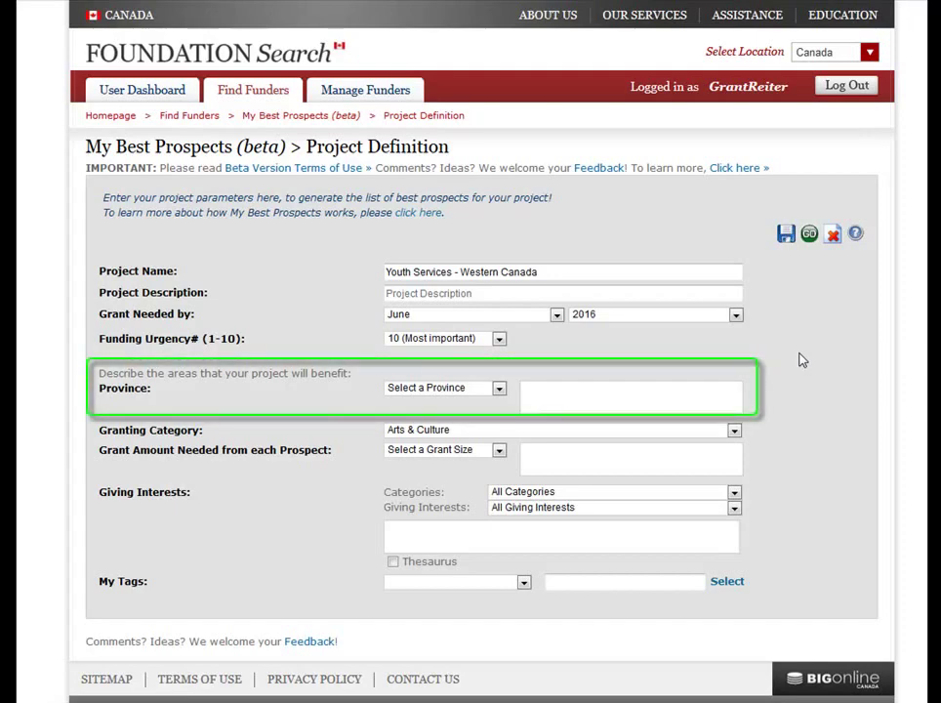
left_click(498, 388)
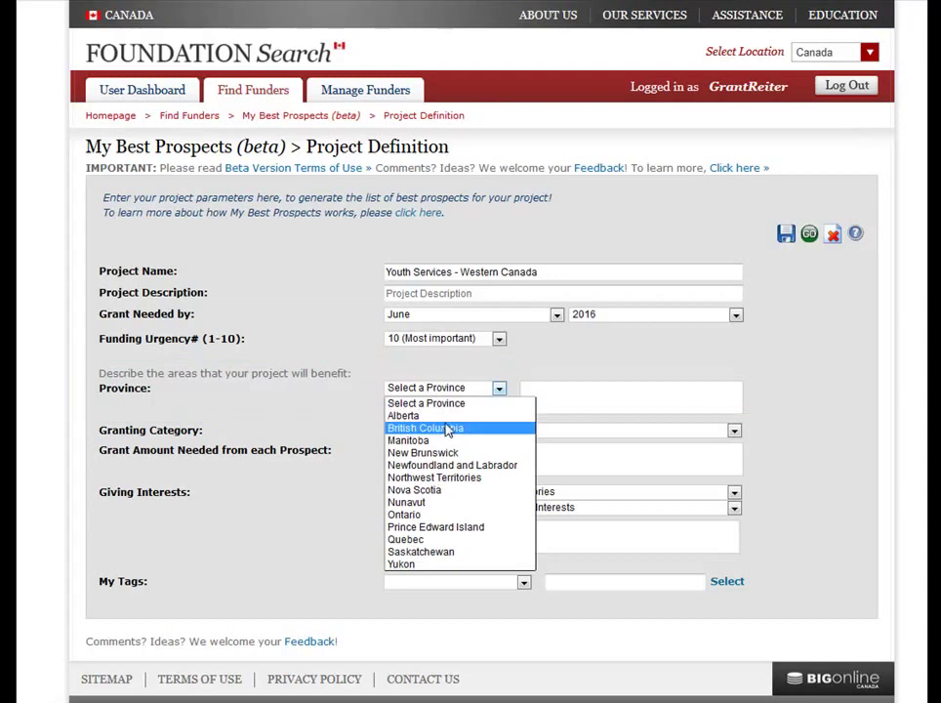
left_click(453, 427)
left_click(498, 387)
left_click(445, 416)
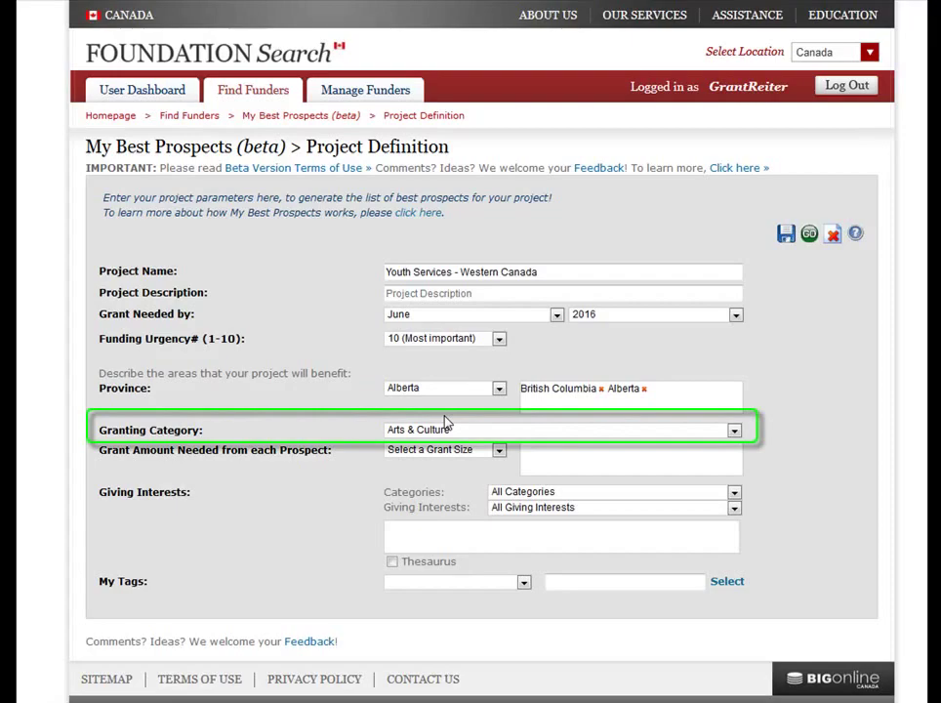
left_click(445, 429)
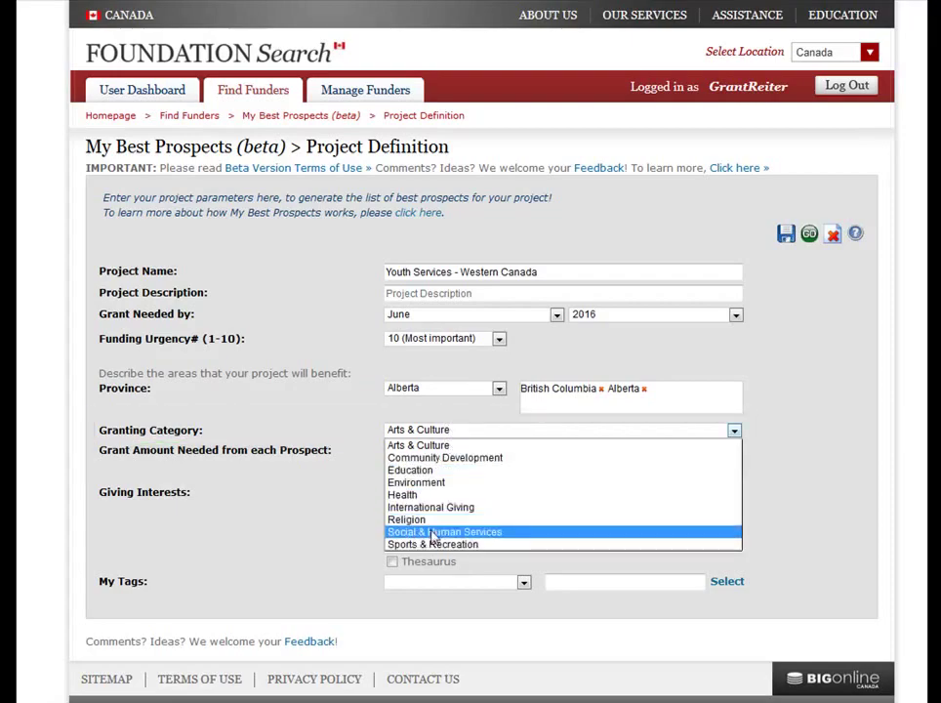
left_click(433, 532)
Step: Add Youth Services as a giving interest in the project definition
left_click(515, 508)
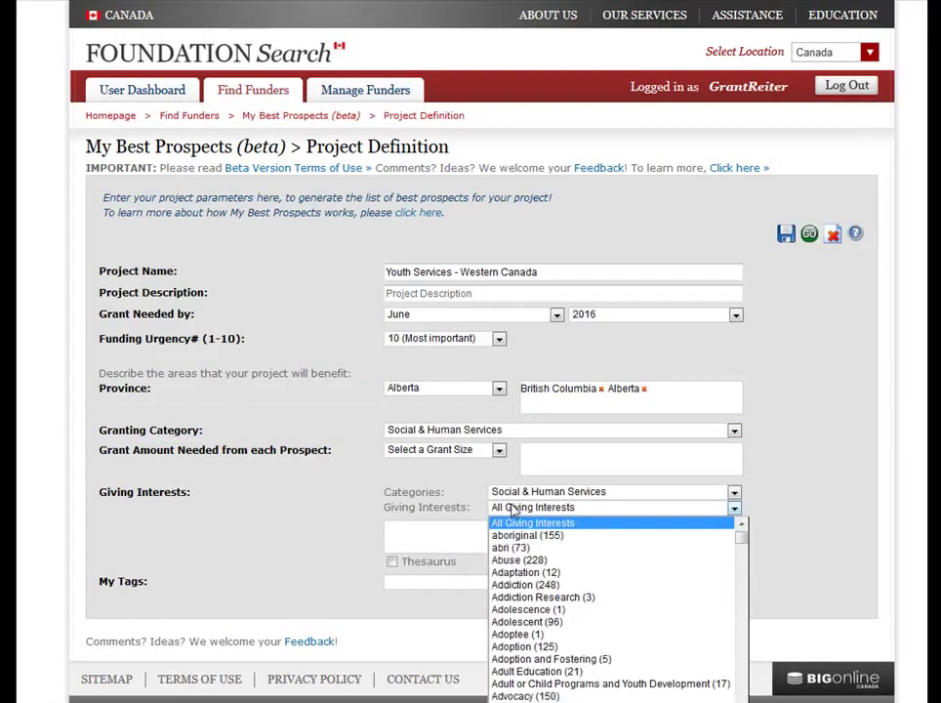
scroll(539, 605, "down", 2)
scroll(538, 606, "down", 1)
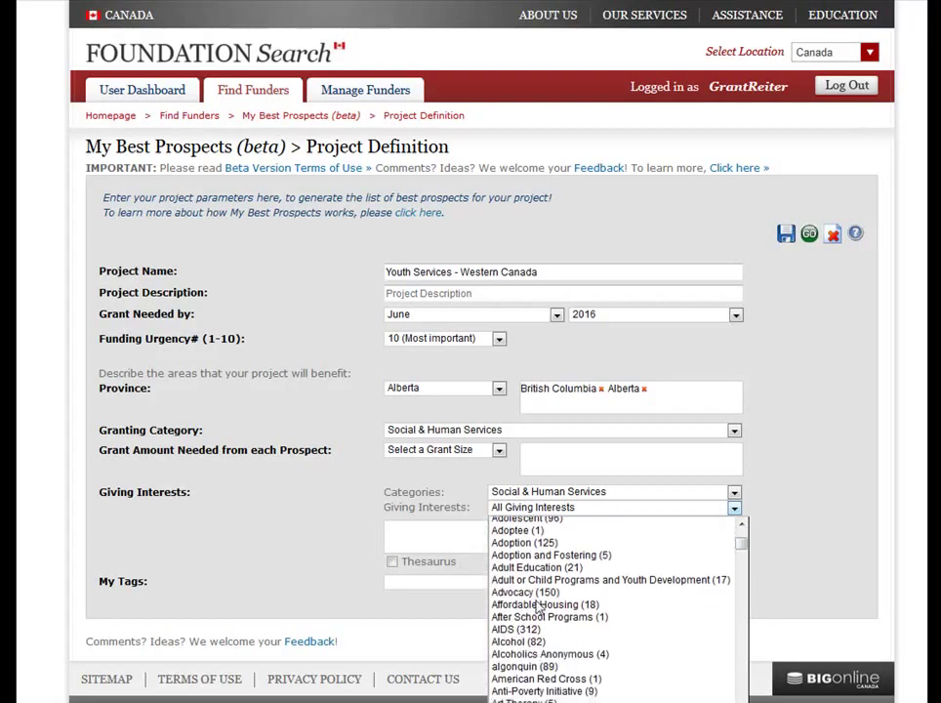
key("y")
scroll(542, 624, "down", 3)
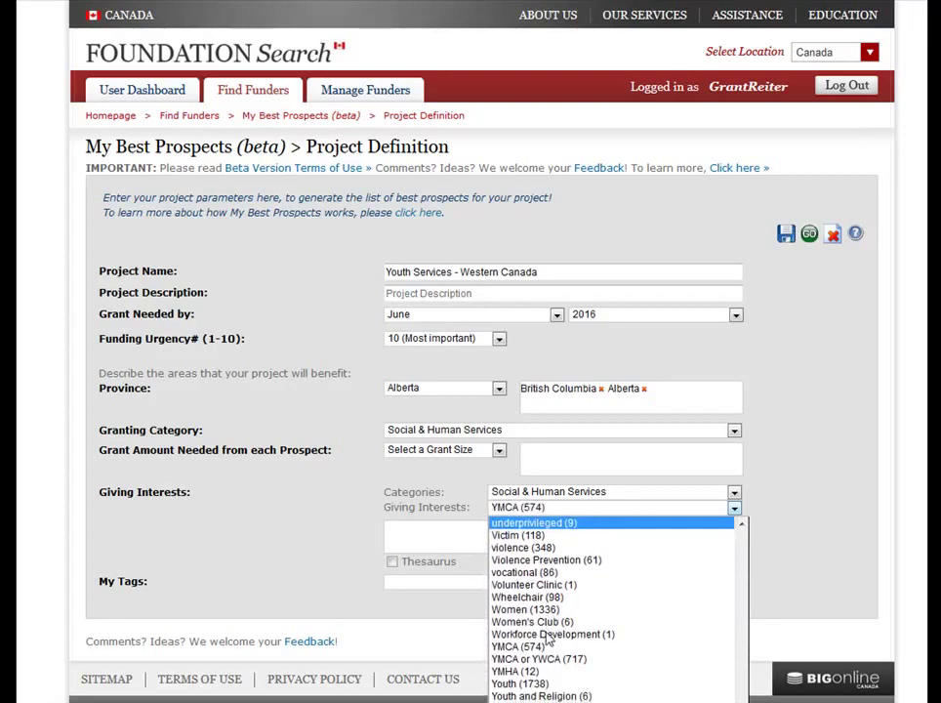
left_click(532, 700)
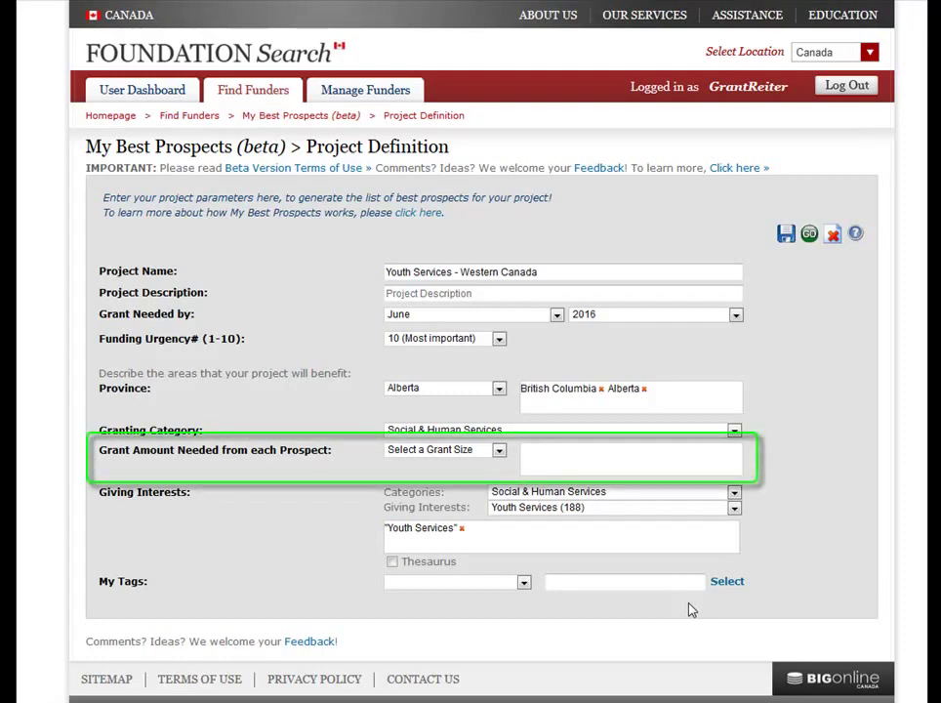
Step: Set the grant amount needed from each prospect to $10,000 to $24,999 and save the project definition
left_click(498, 450)
left_click(479, 486)
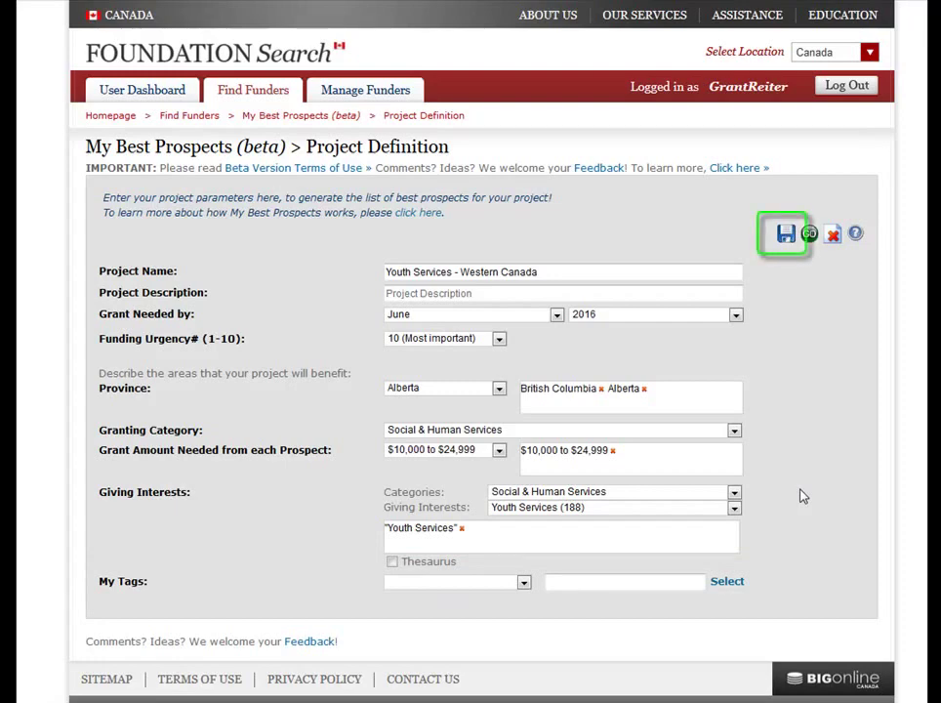
left_click(787, 241)
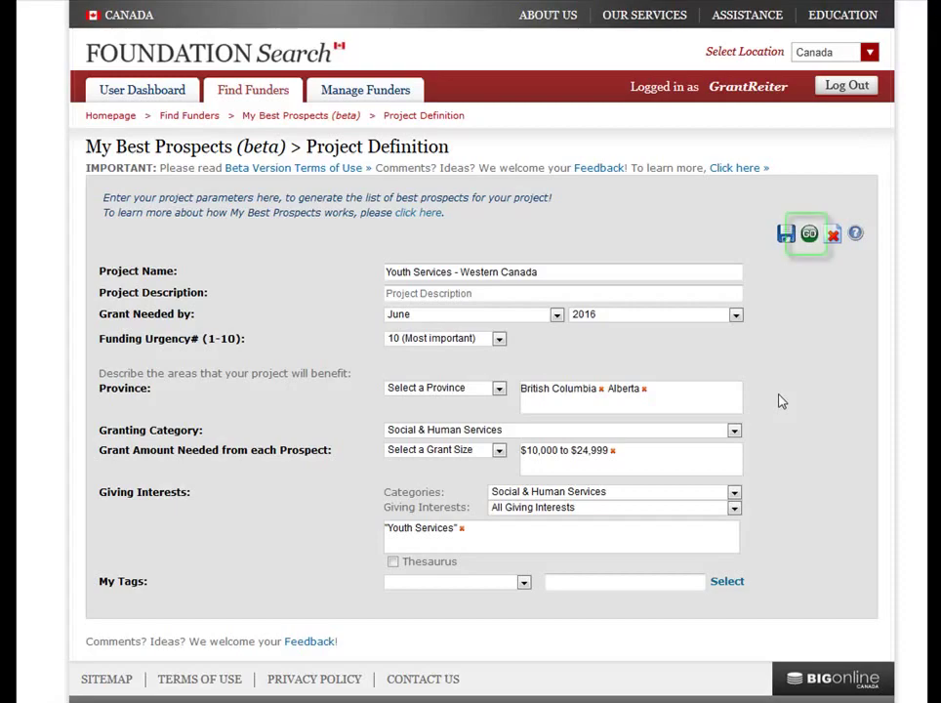
Step: Run the best prospects search and add the four top-ranked prospects to the Youth Services - Western Canada project
left_click(810, 242)
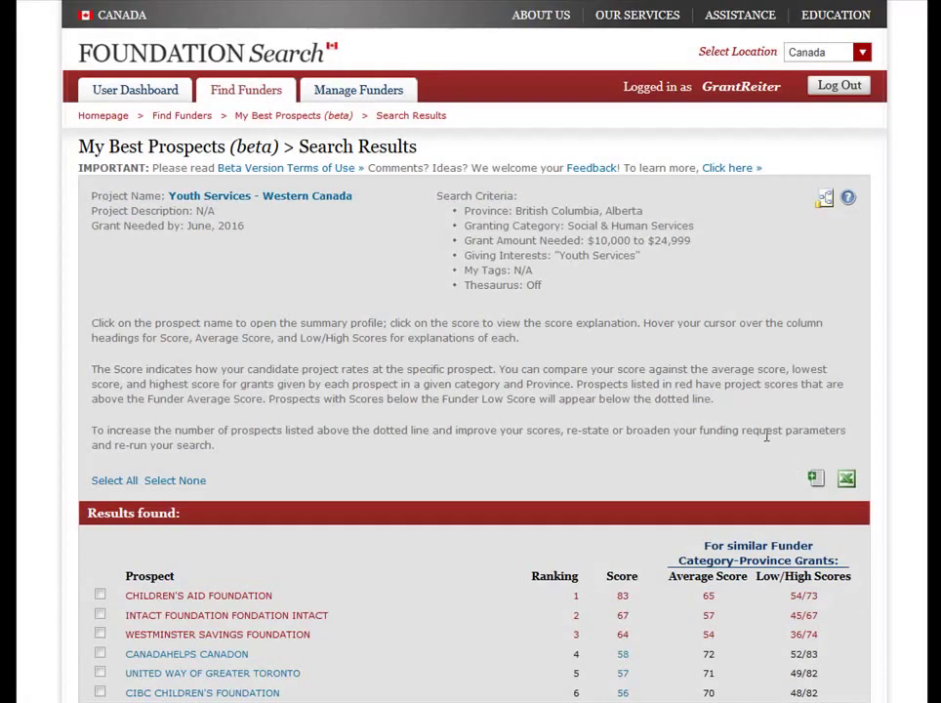
scroll(766, 437, "down", 1)
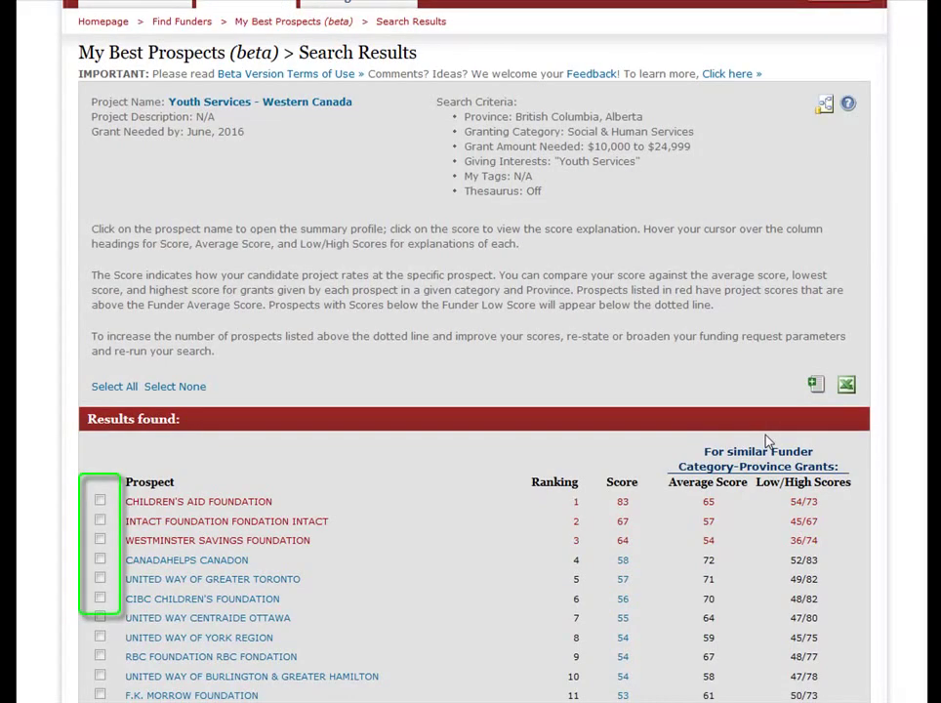
left_click(99, 521)
left_click(99, 540)
left_click(100, 560)
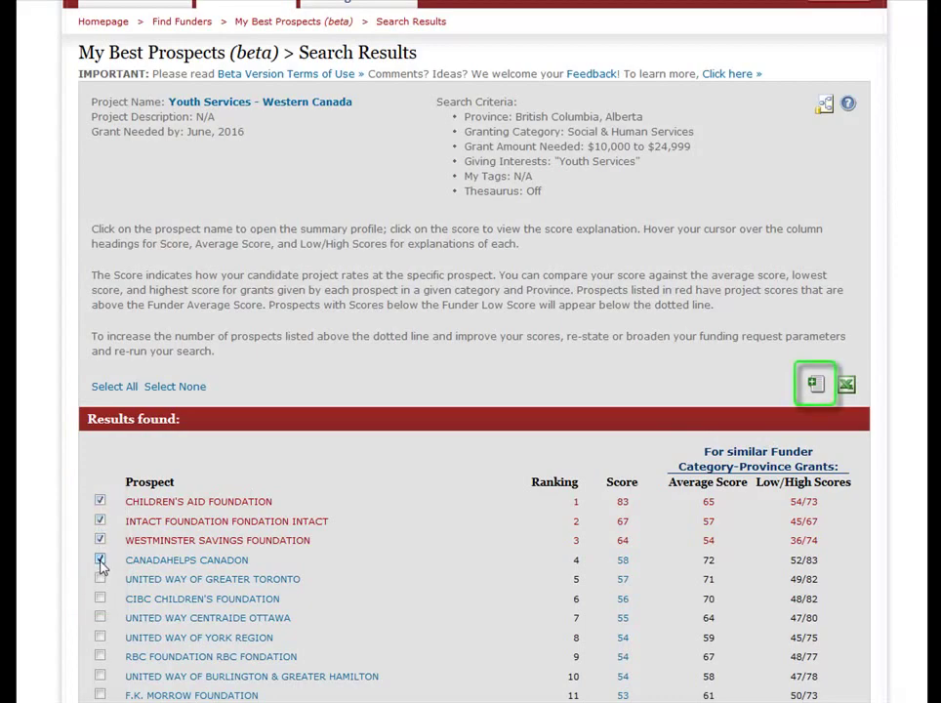
left_click(815, 385)
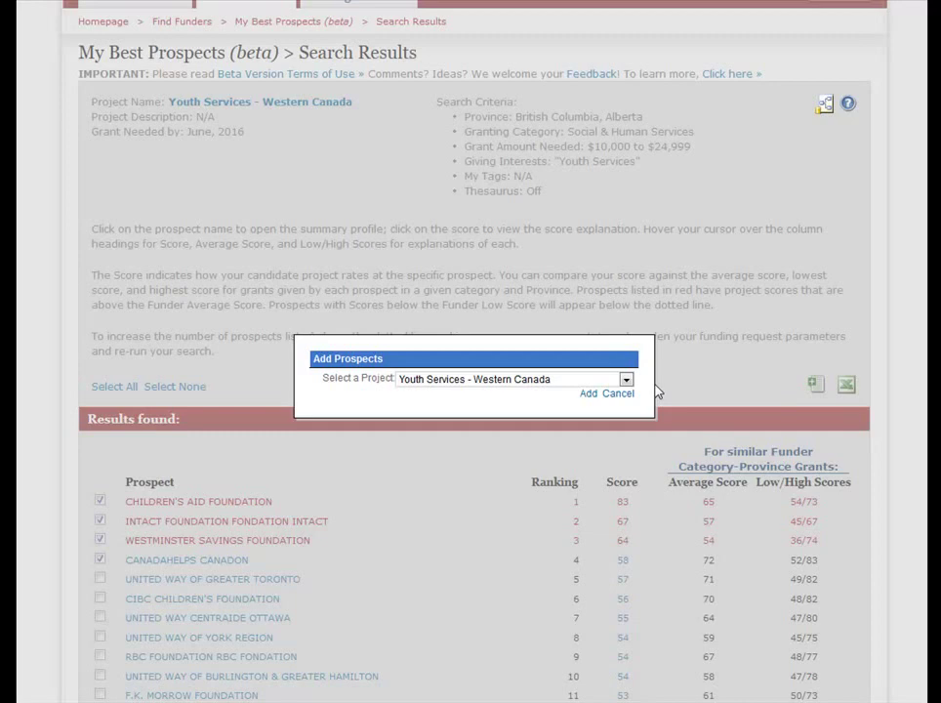
left_click(588, 394)
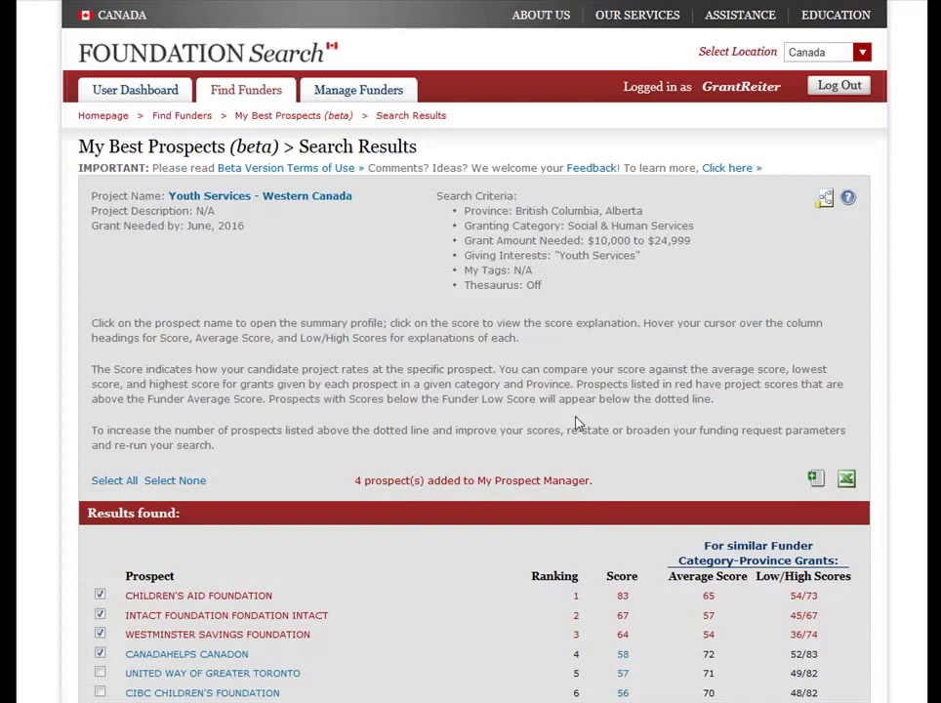
Step: Open the Youth Services - Western Canada project in My Prospect Manager
left_click(366, 95)
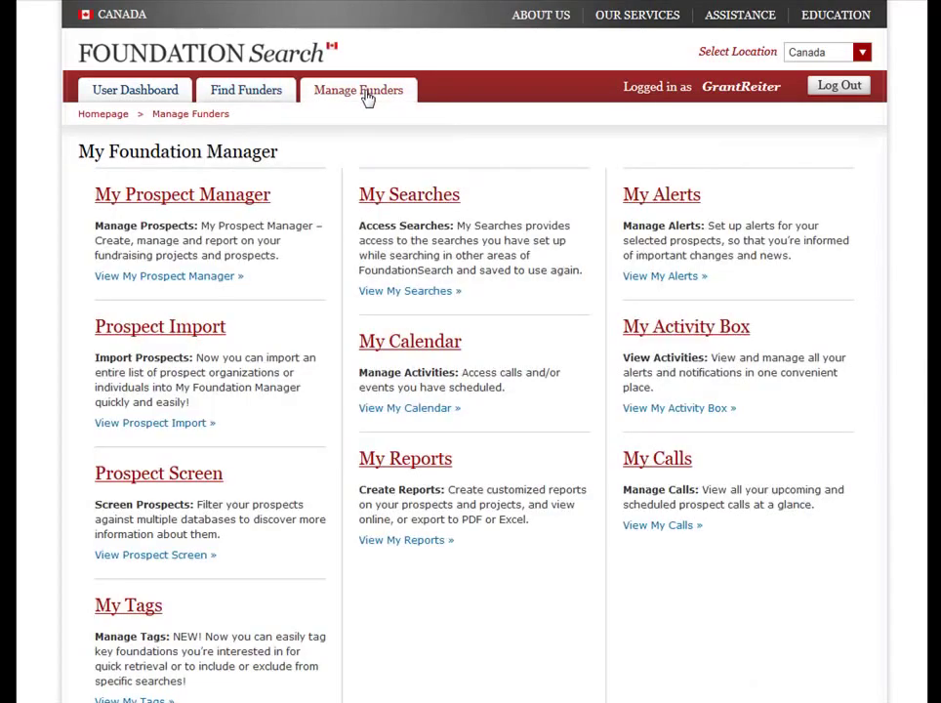
left_click(251, 197)
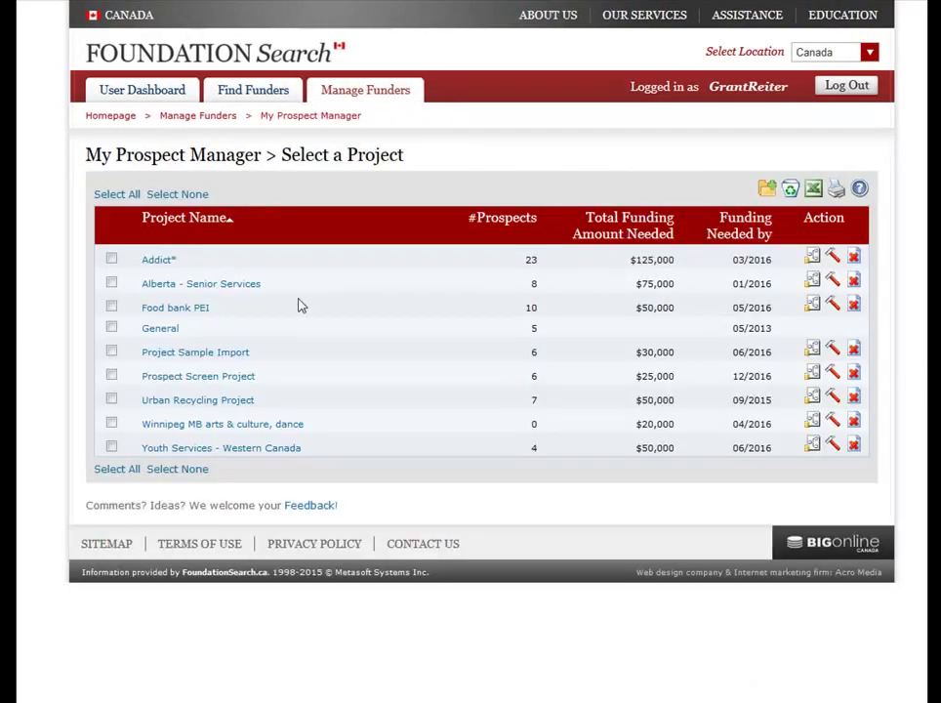
left_click(281, 451)
left_click(279, 448)
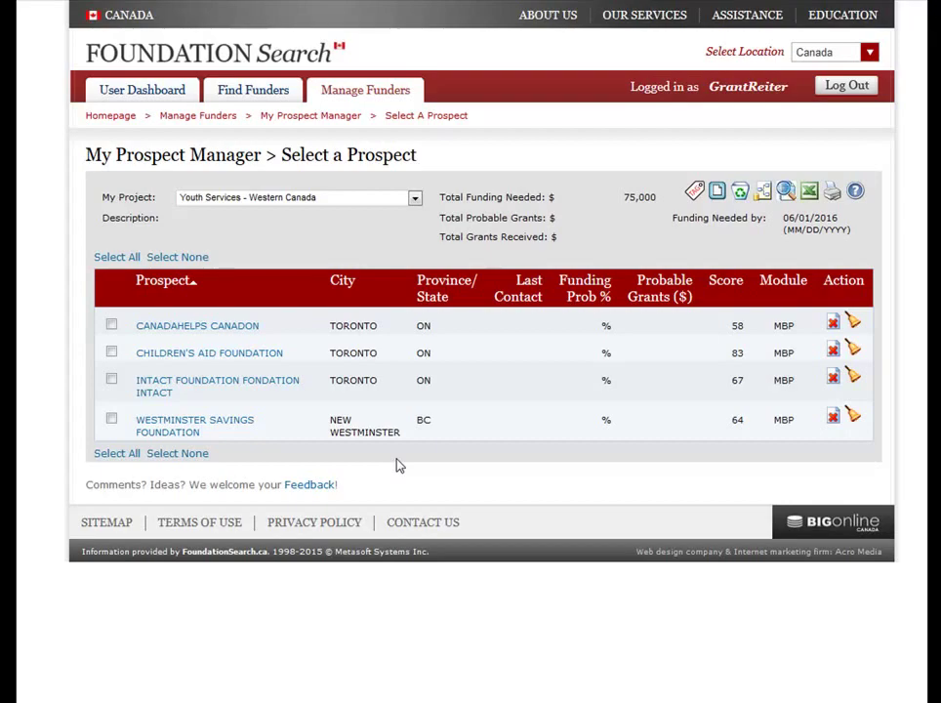
Step: Open the CanadaHelps Canadon prospect record and view its foundation summary profile
left_click(249, 329)
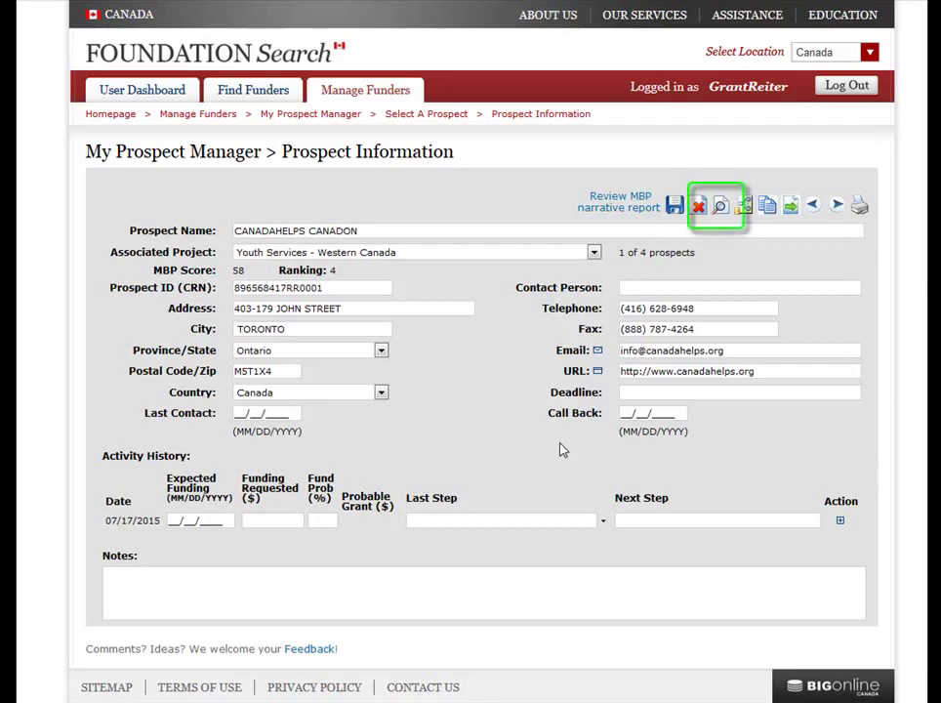
left_click(723, 207)
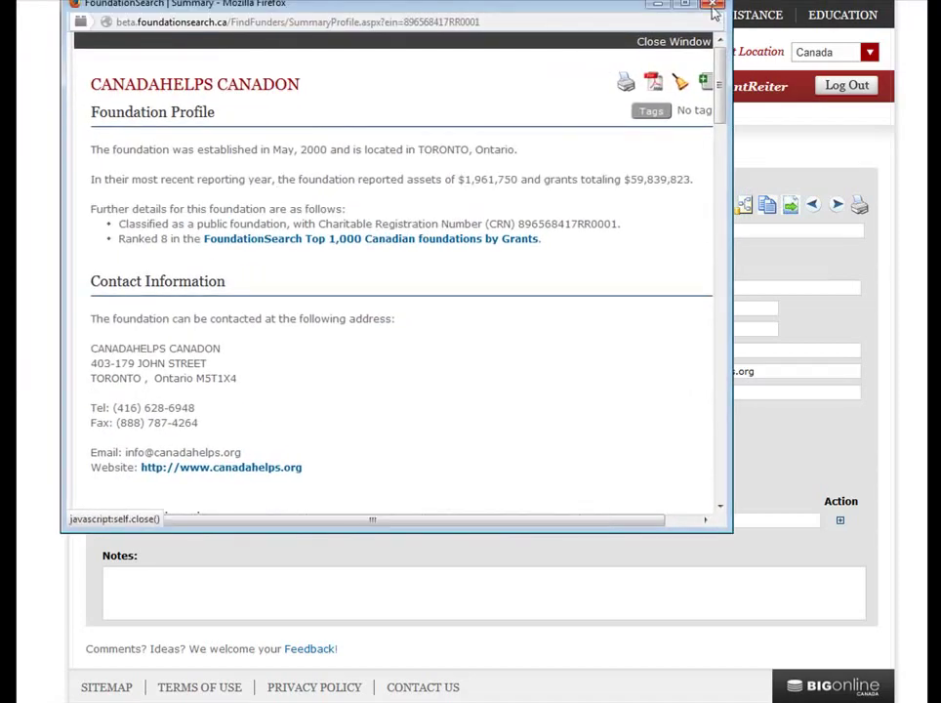
left_click(720, 7)
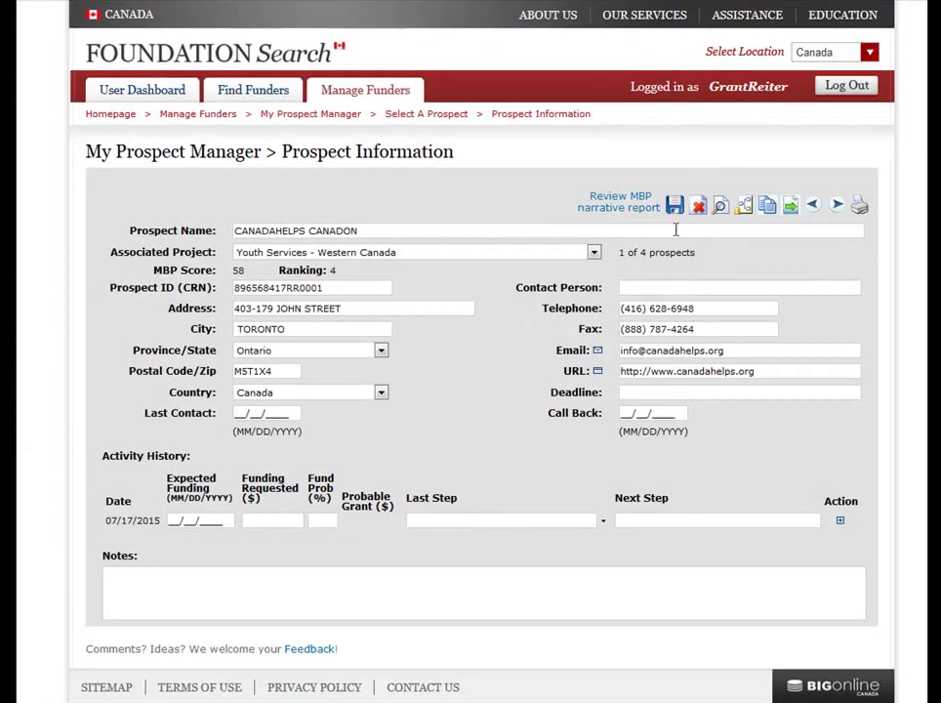
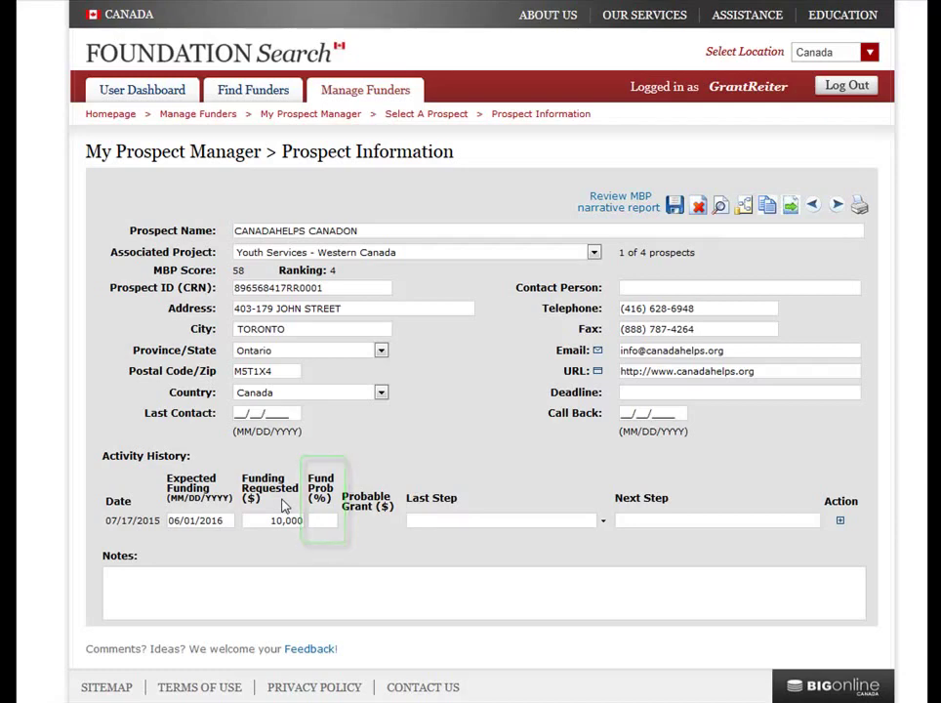
Step: Set the CanadaHelps activity entry's funding probability to 10% and its last step to Initial Solicitation (LOI)
type("10")
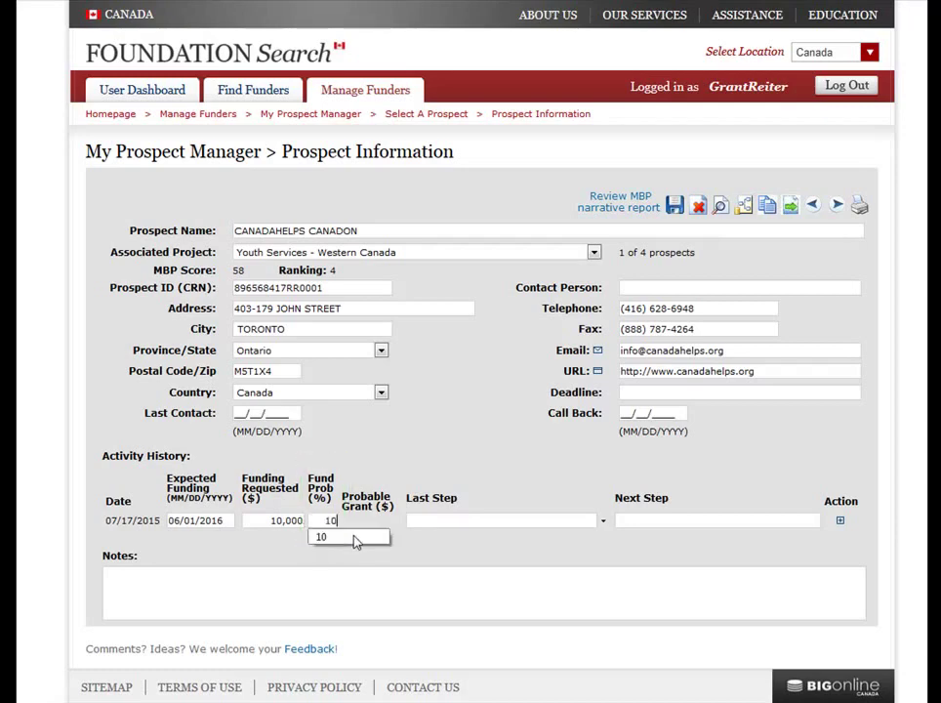
key("Tab")
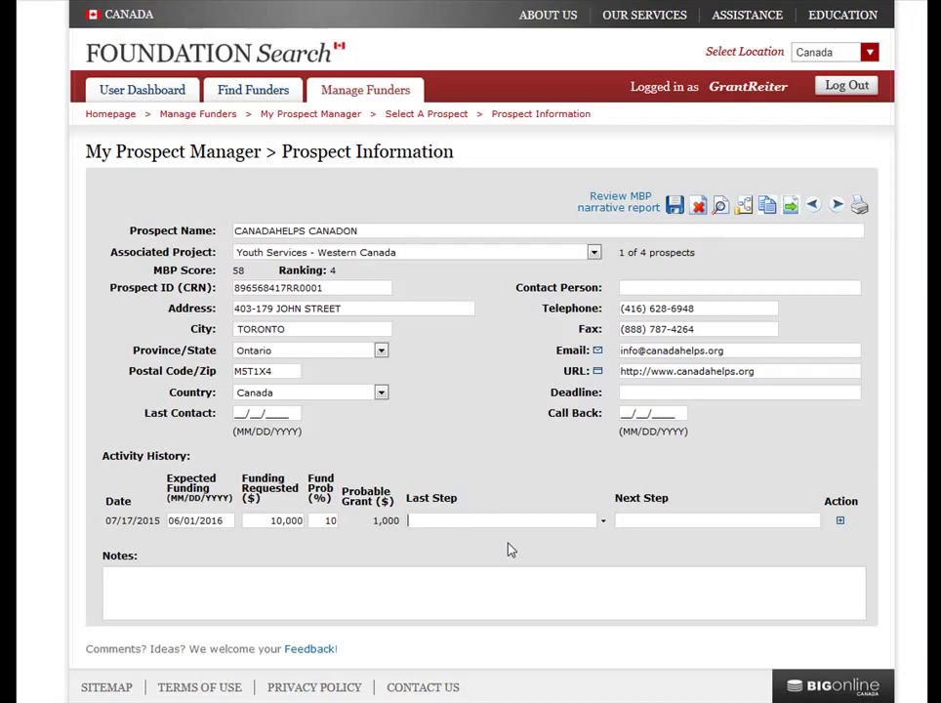
left_click(604, 523)
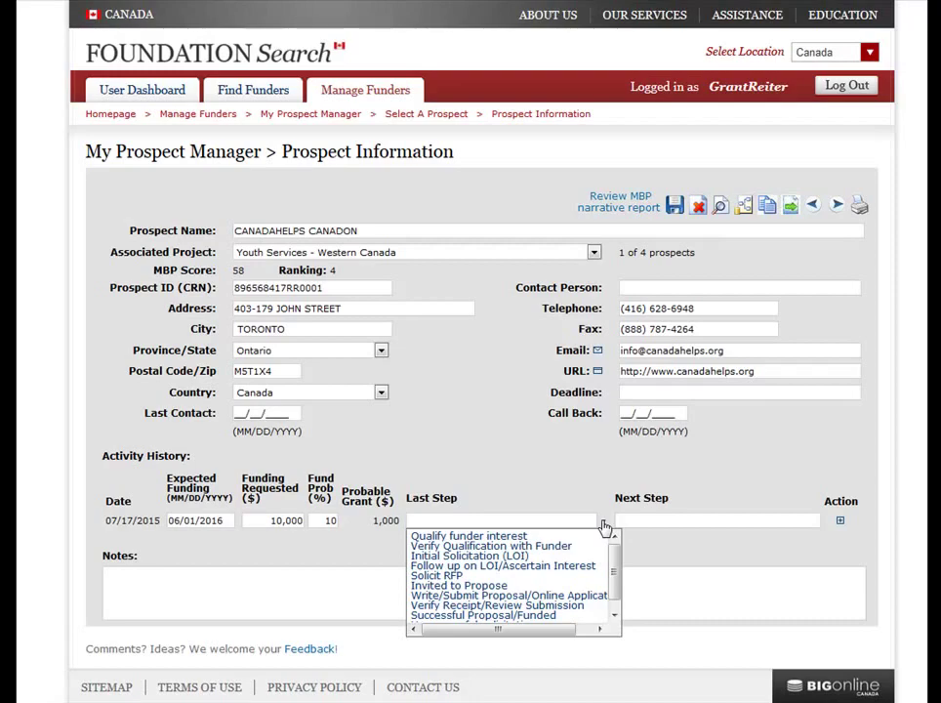
left_click(508, 556)
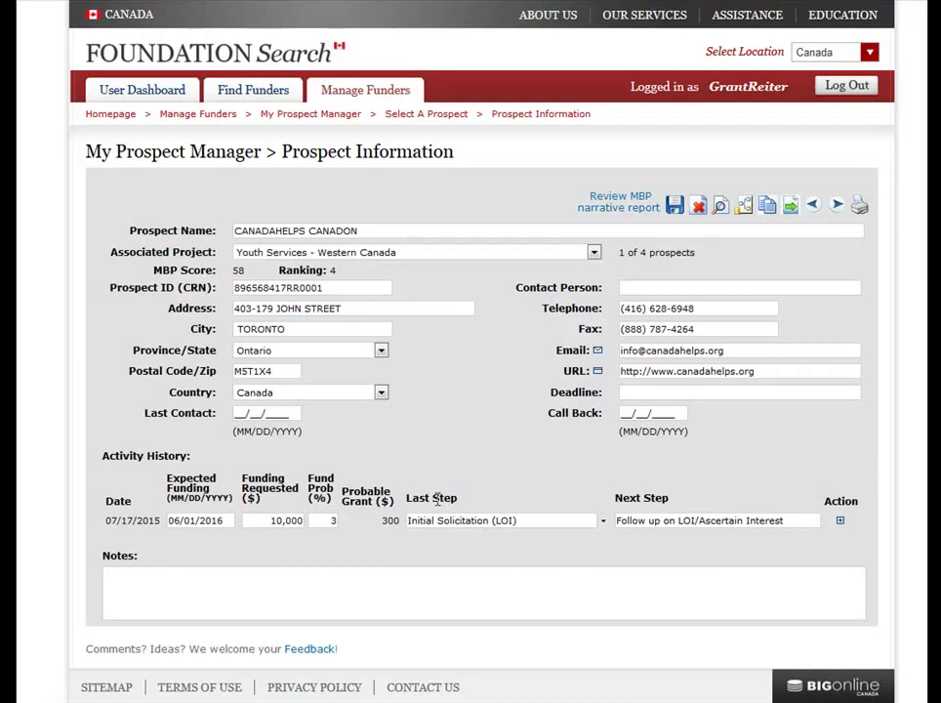
Step: Advance to the next prospect, saving the changes made to the CanadaHelps record
mouse_move(436, 496)
mouse_move(315, 476)
left_click(837, 204)
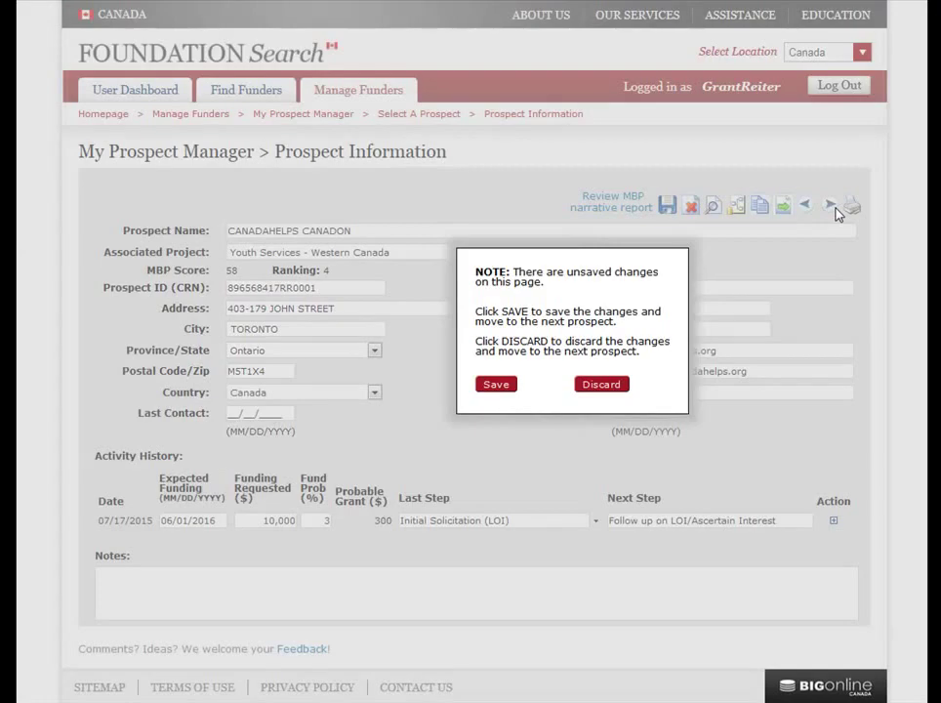
left_click(497, 385)
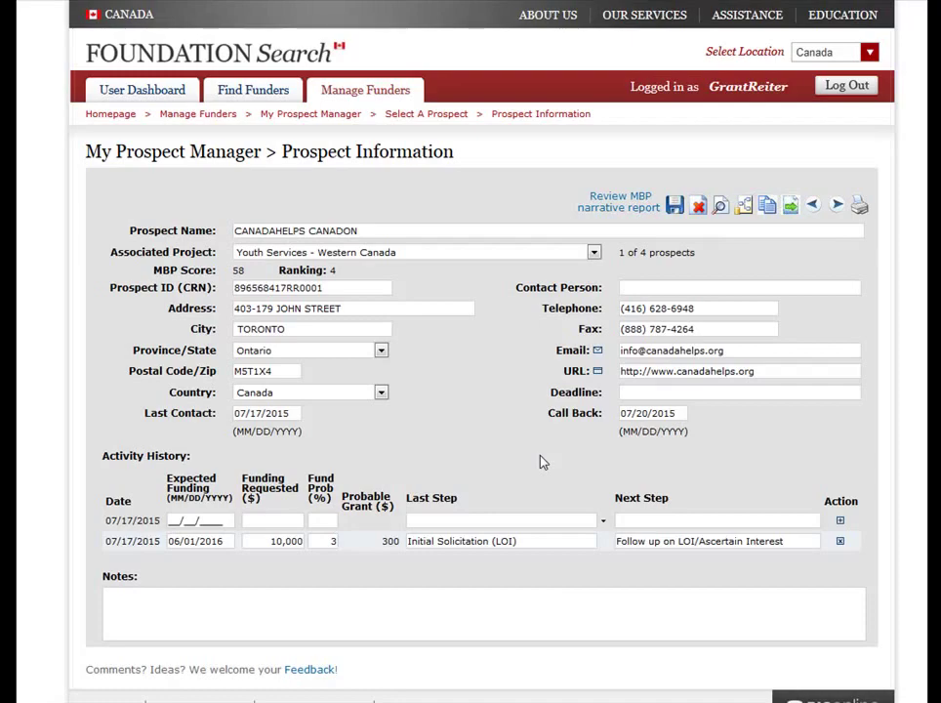
Step: View the scheduled prospect calls in My Calls and open the Children's Aid Foundation prospect from the list
left_click(366, 91)
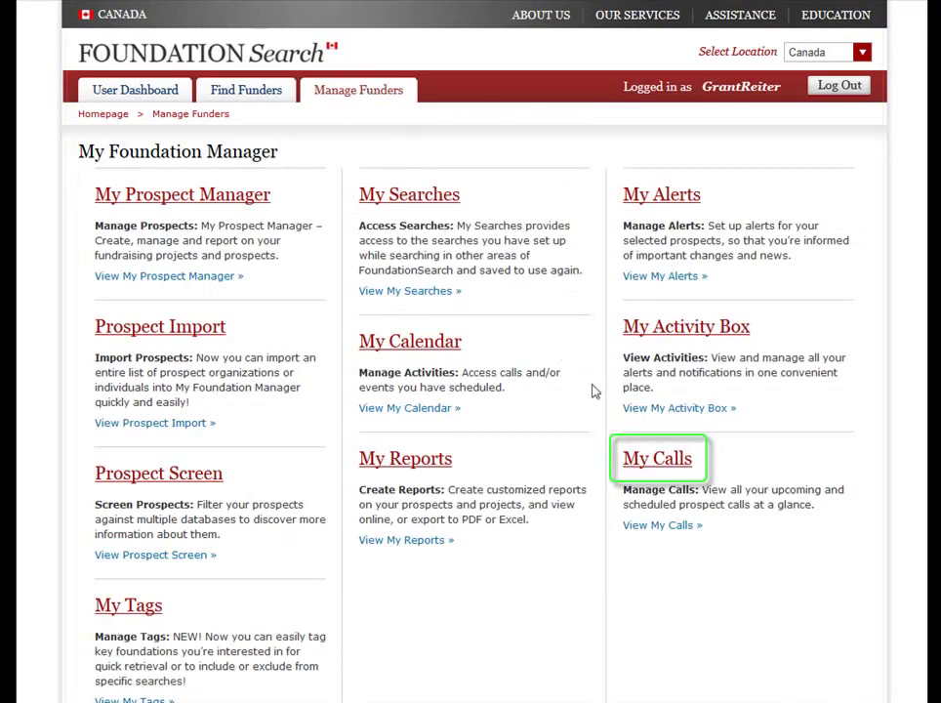
left_click(658, 465)
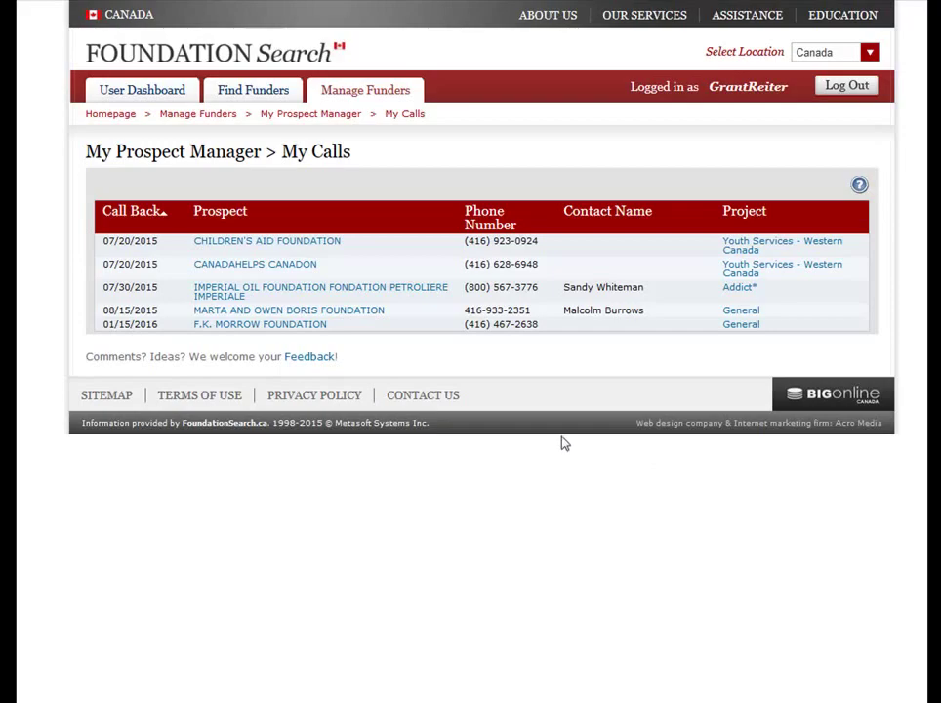
left_click(314, 242)
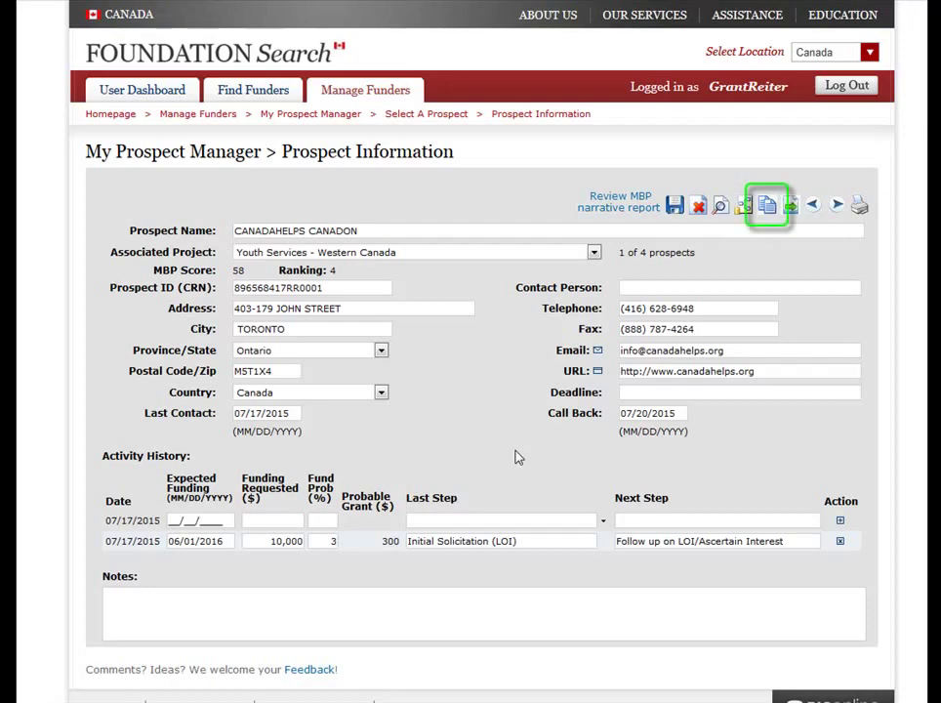
Step: Copy the CanadaHelps Canadon prospect into the Urban Recycling Project and check its associated projects
left_click(767, 207)
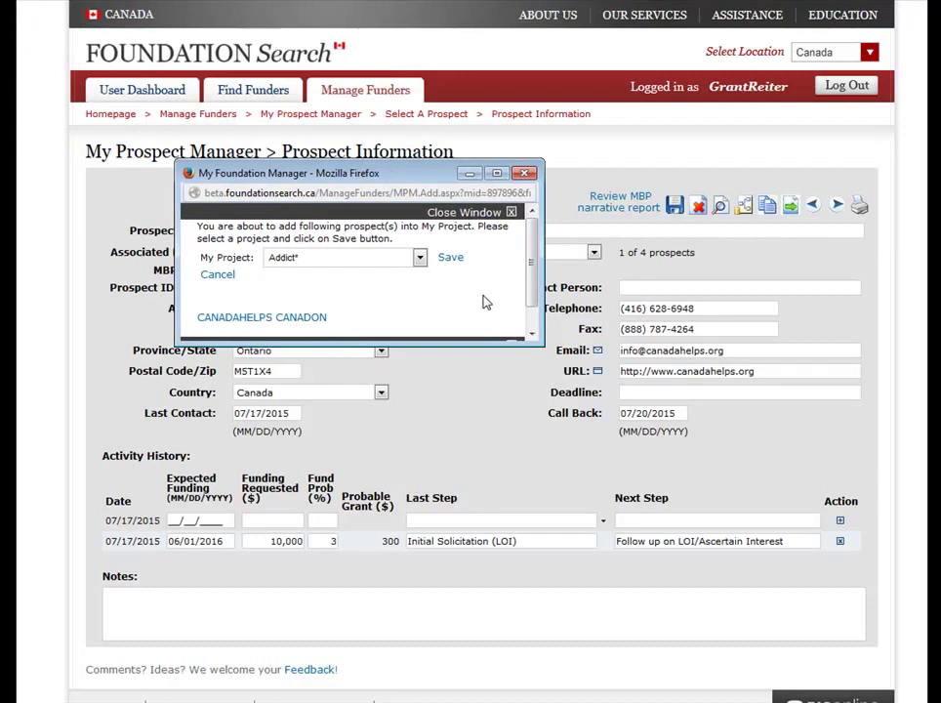
left_click(420, 258)
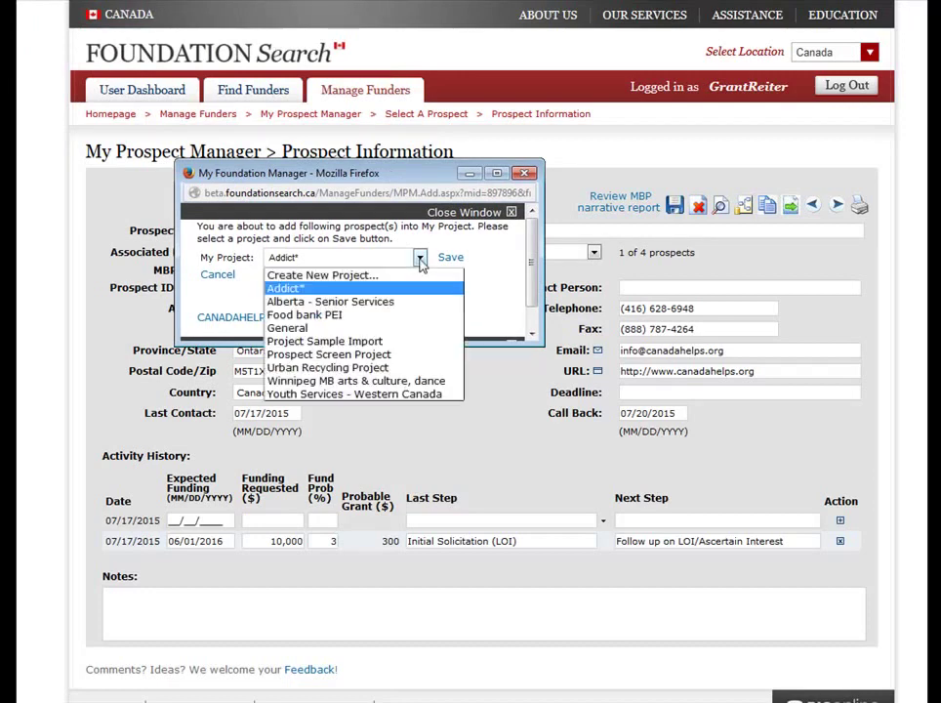
left_click(369, 367)
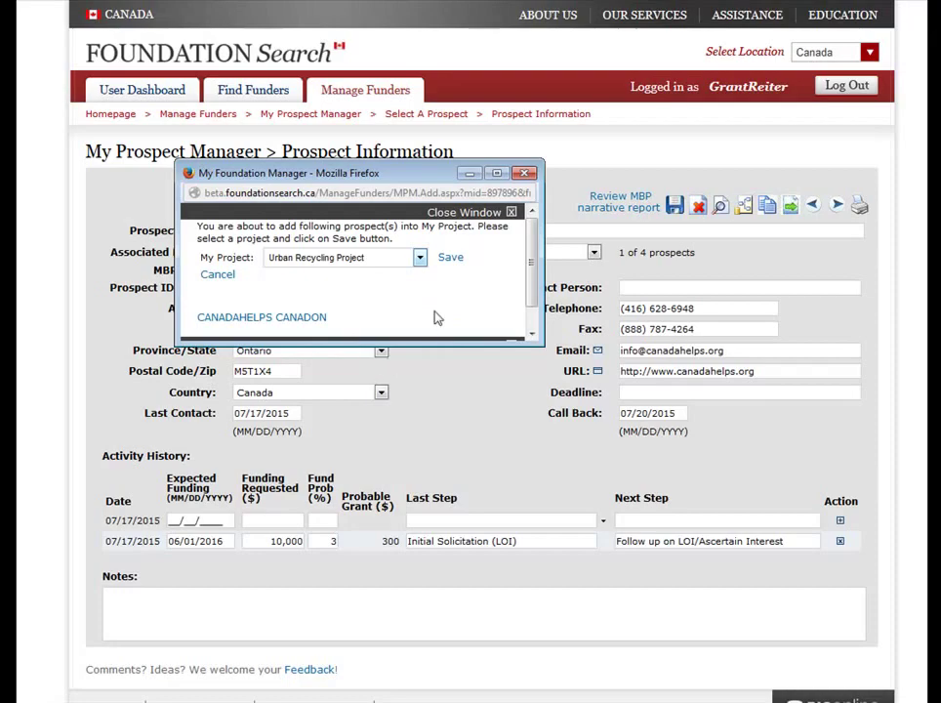
left_click(450, 260)
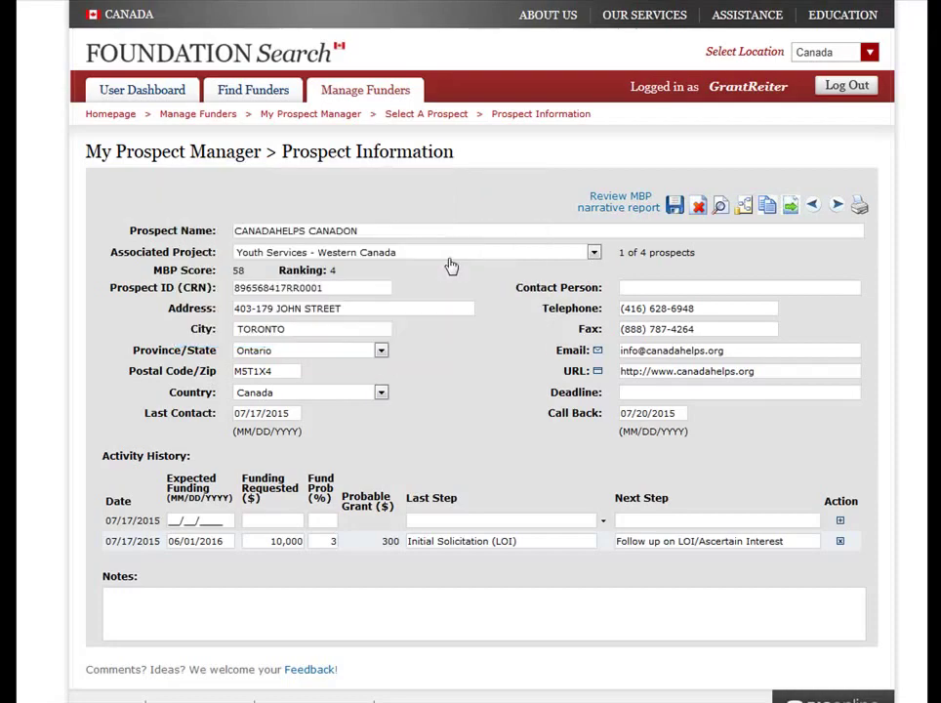
left_click(593, 253)
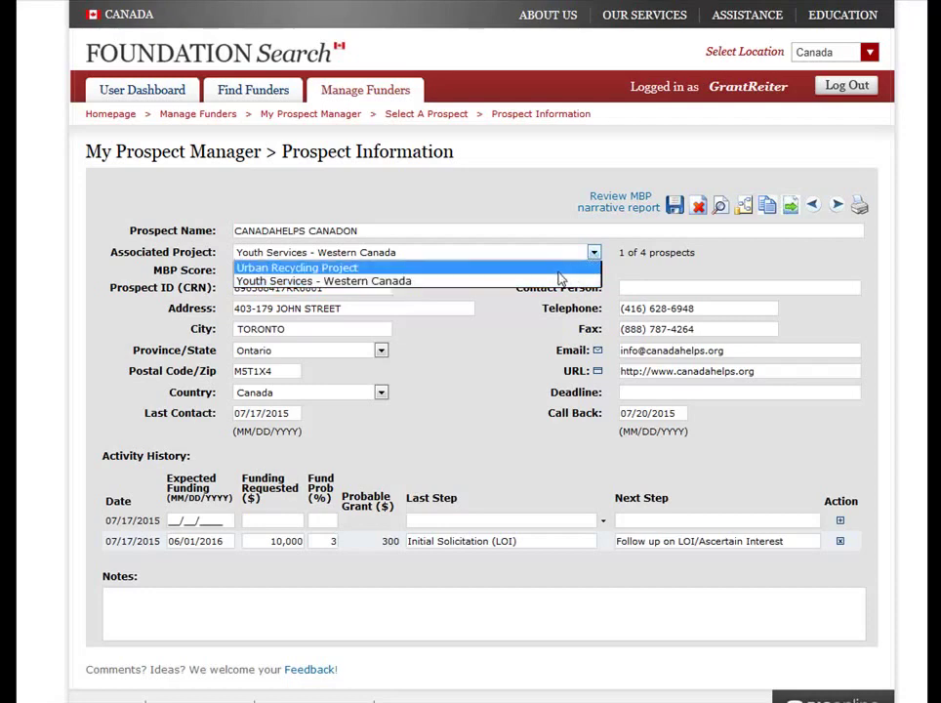
left_click(625, 273)
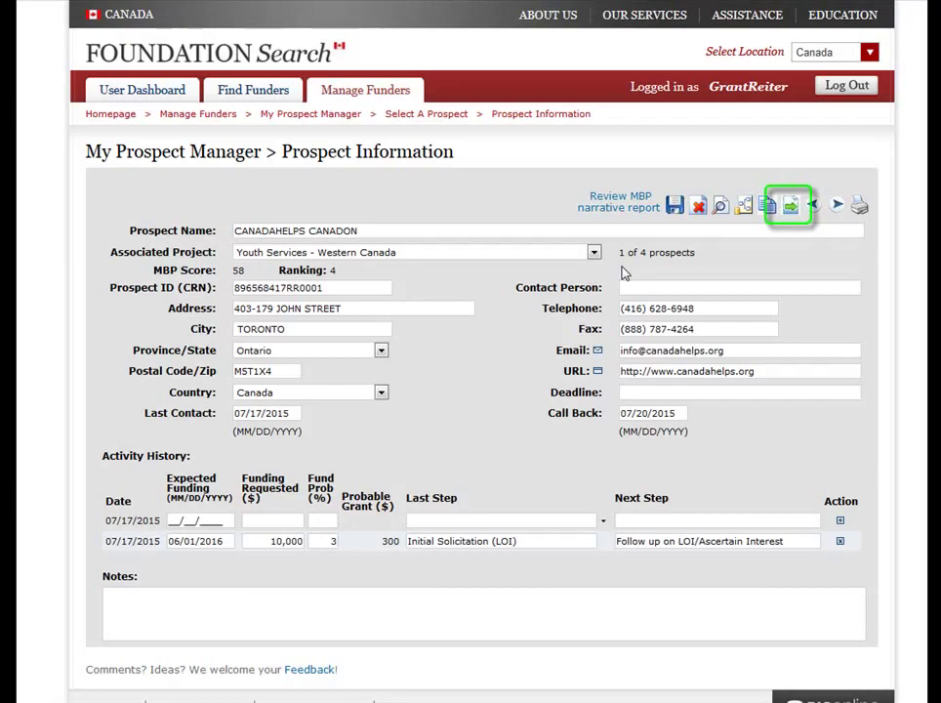
left_click(763, 210)
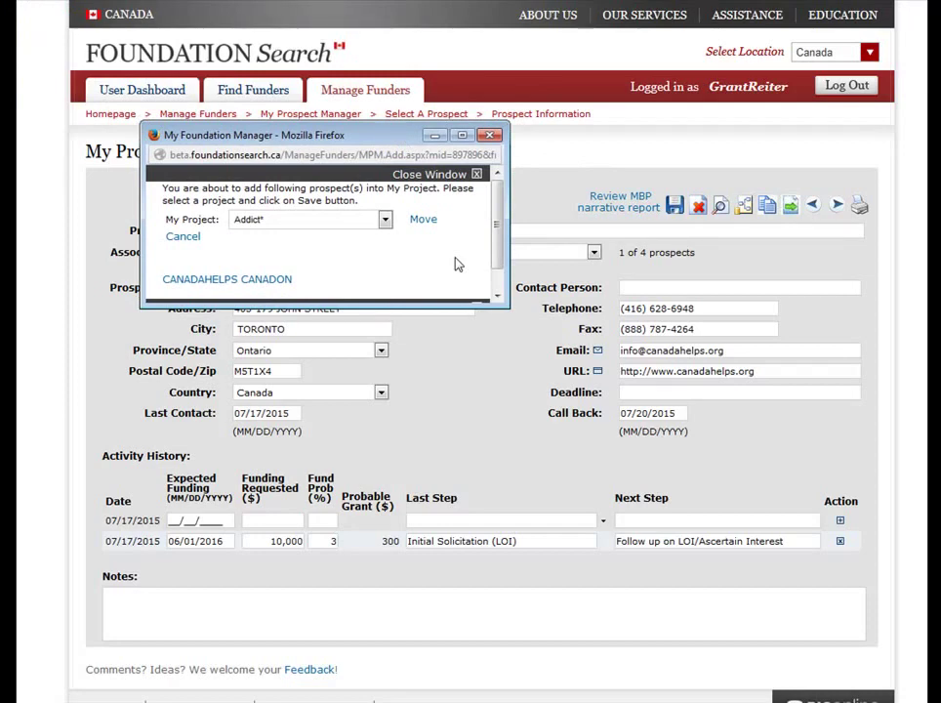
left_click(385, 220)
left_click(313, 330)
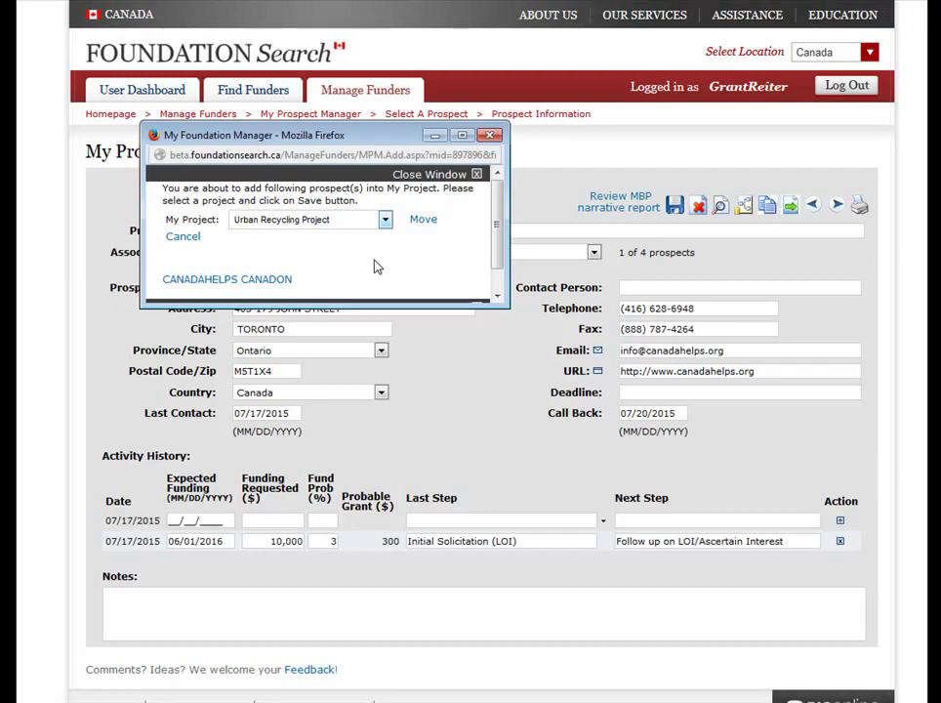
left_click(447, 175)
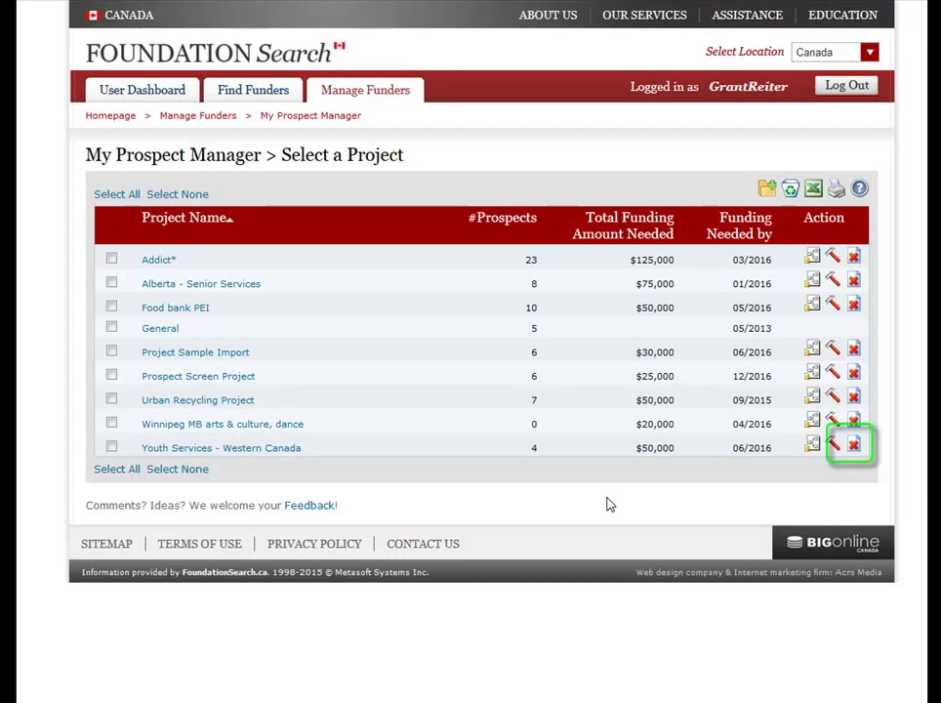
left_click(855, 448)
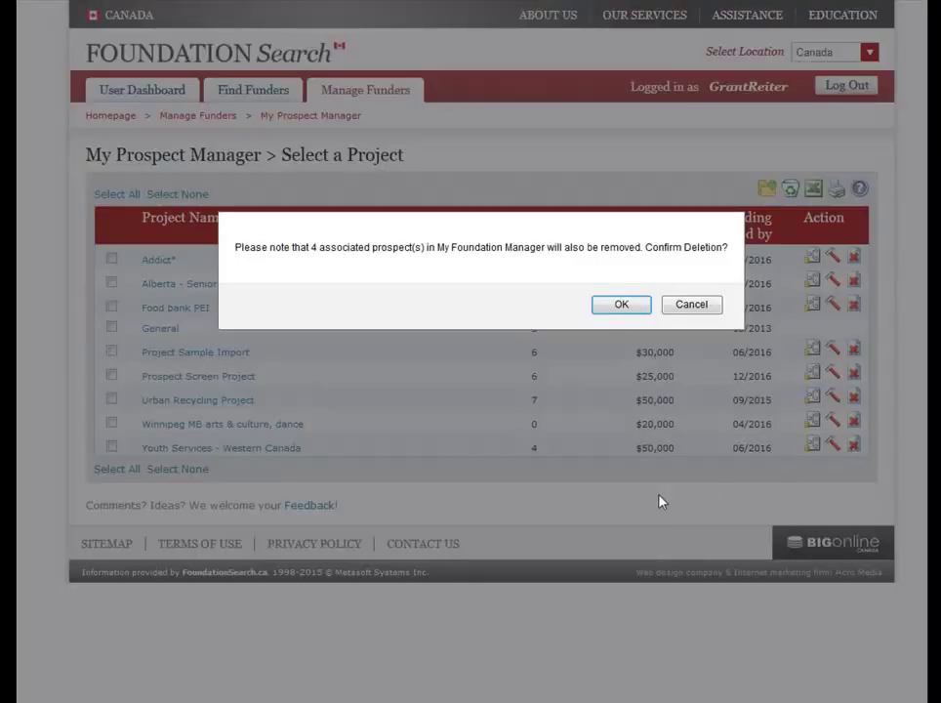
left_click(707, 308)
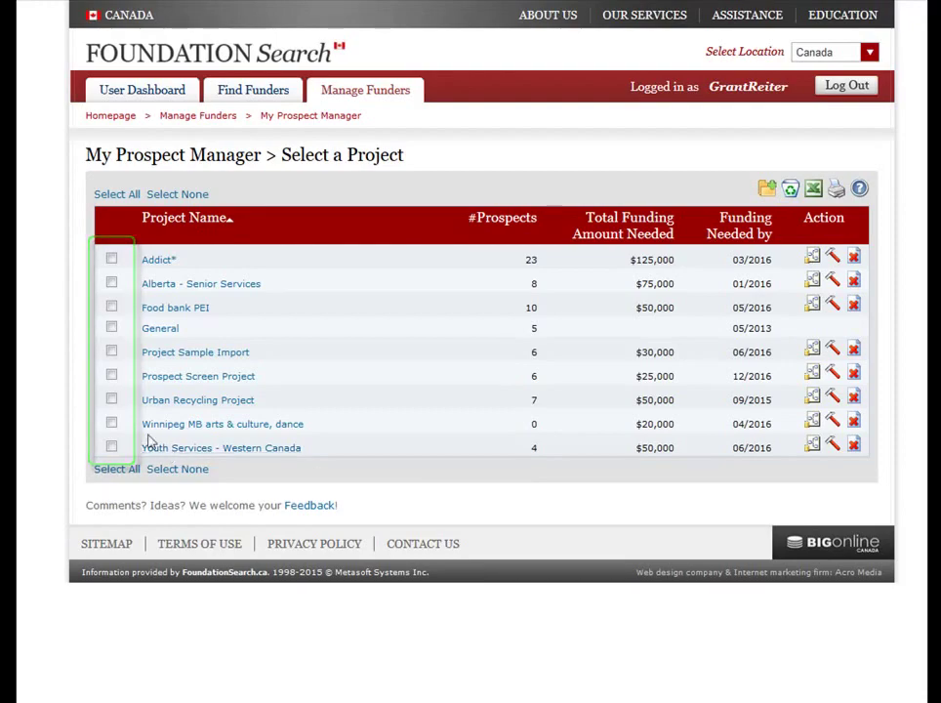
left_click(112, 423)
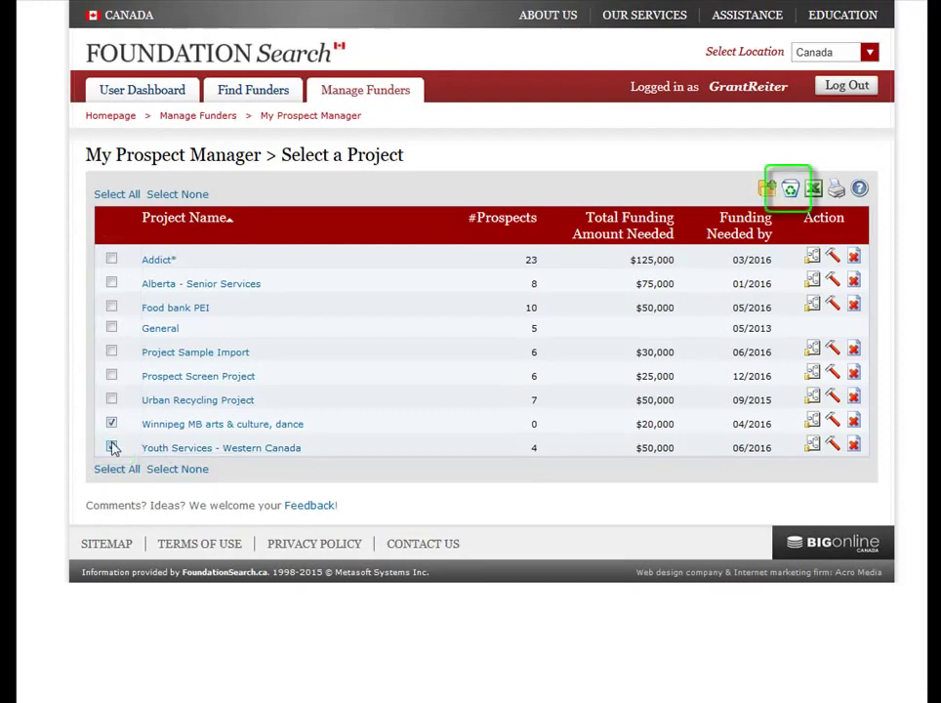
left_click(111, 447)
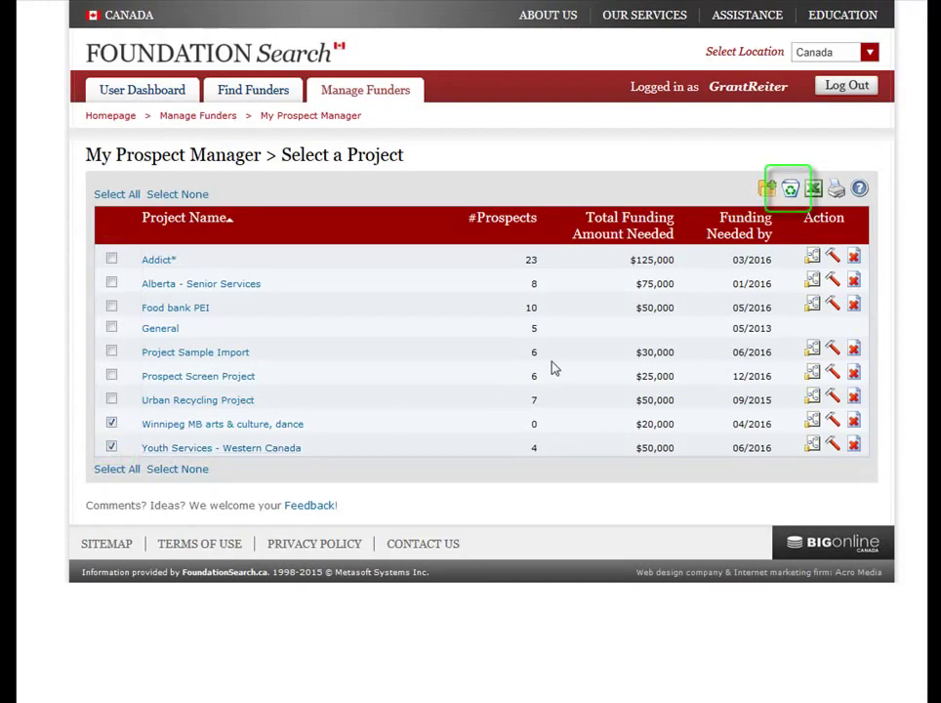
left_click(790, 189)
left_click(574, 306)
left_click(112, 447)
left_click(116, 195)
Step: Update the Youth Services - Western Canada project's total funding needed to 75,000 and save it
left_click(833, 447)
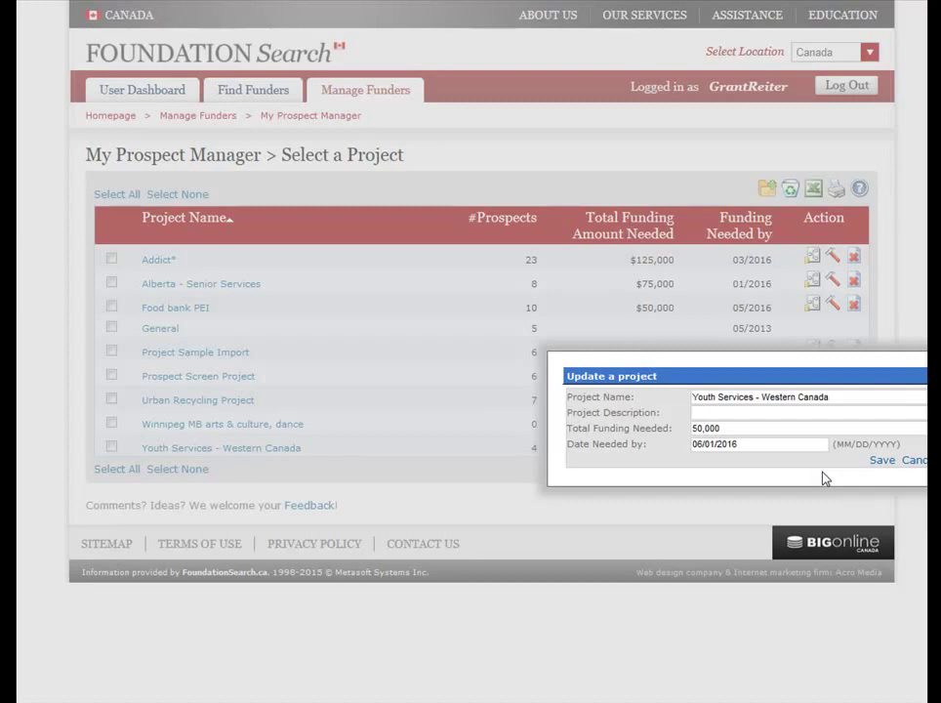
left_click_drag(746, 429, 617, 447)
type("75,000")
left_click(882, 461)
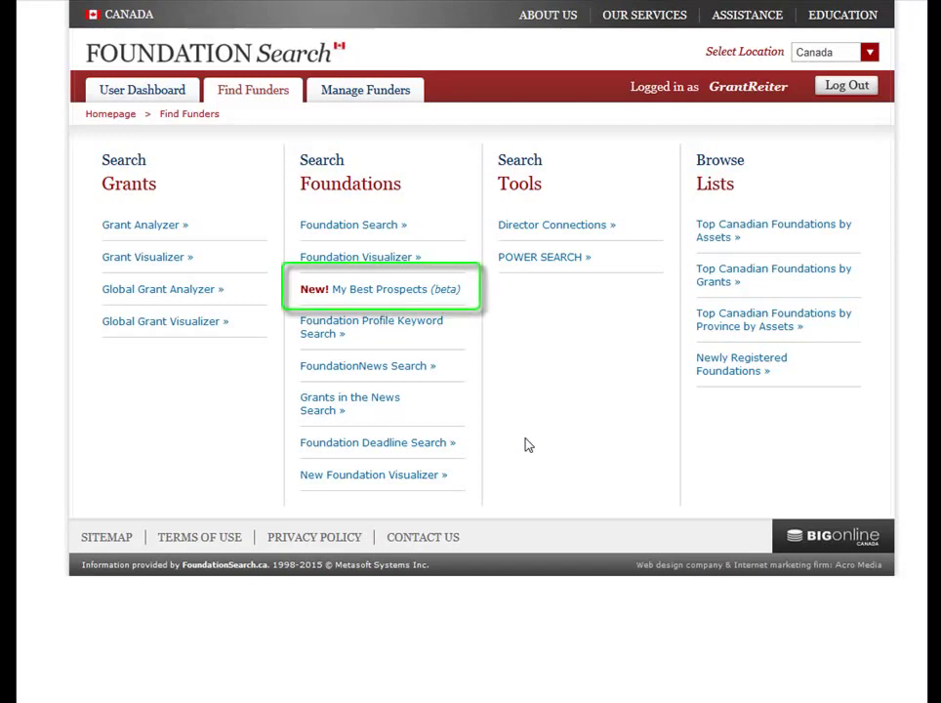
Step: Add the Vancouver Foundation from the Foundation Visualizer results to the Youth Services - Western Canada project
left_click(419, 292)
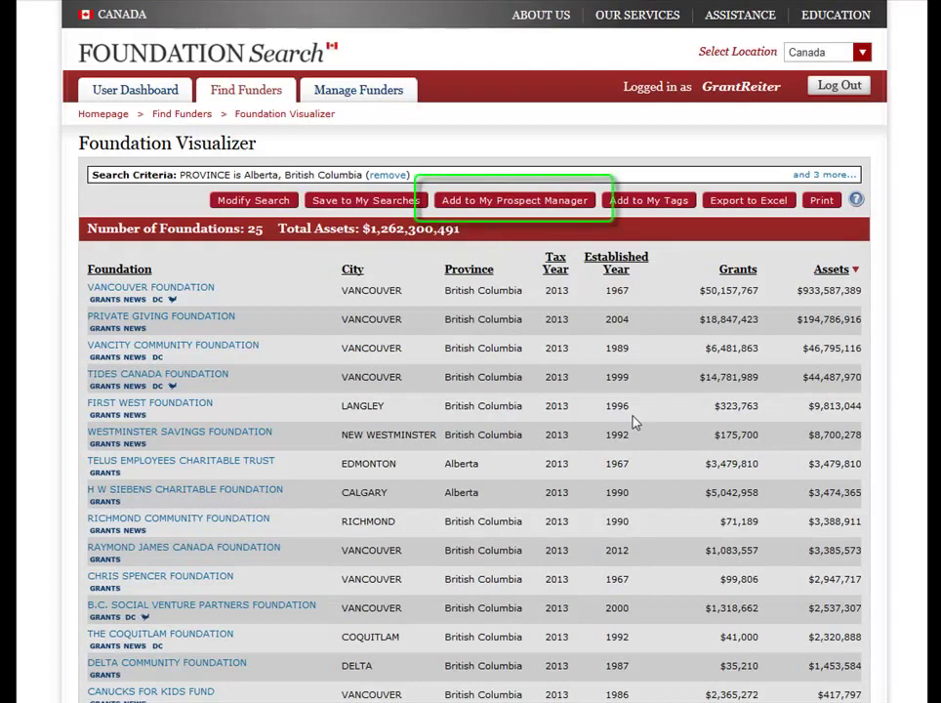
left_click(528, 201)
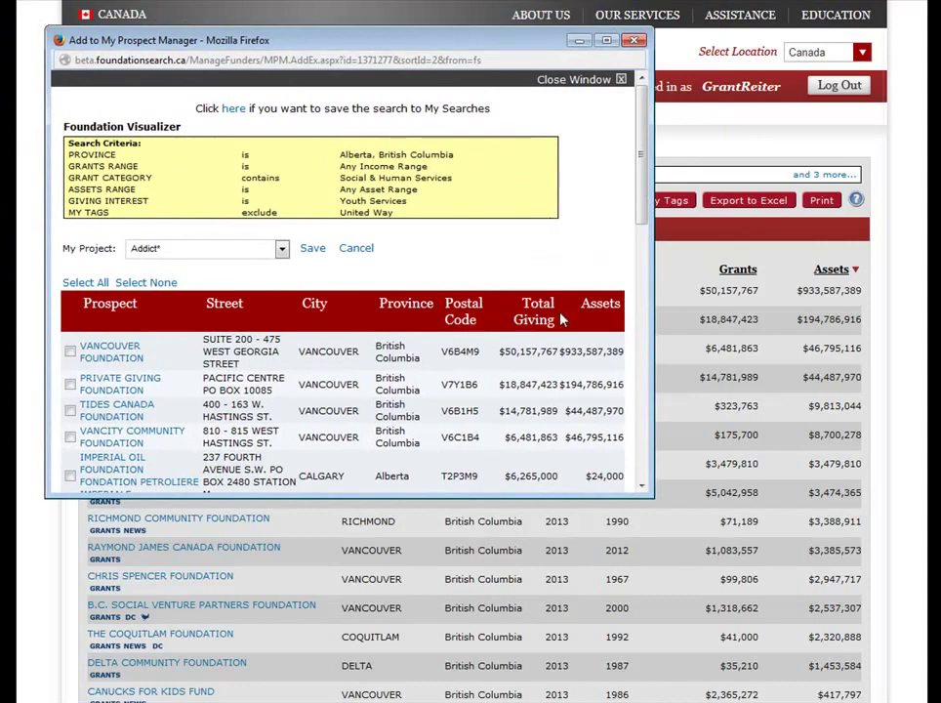
left_click(72, 352)
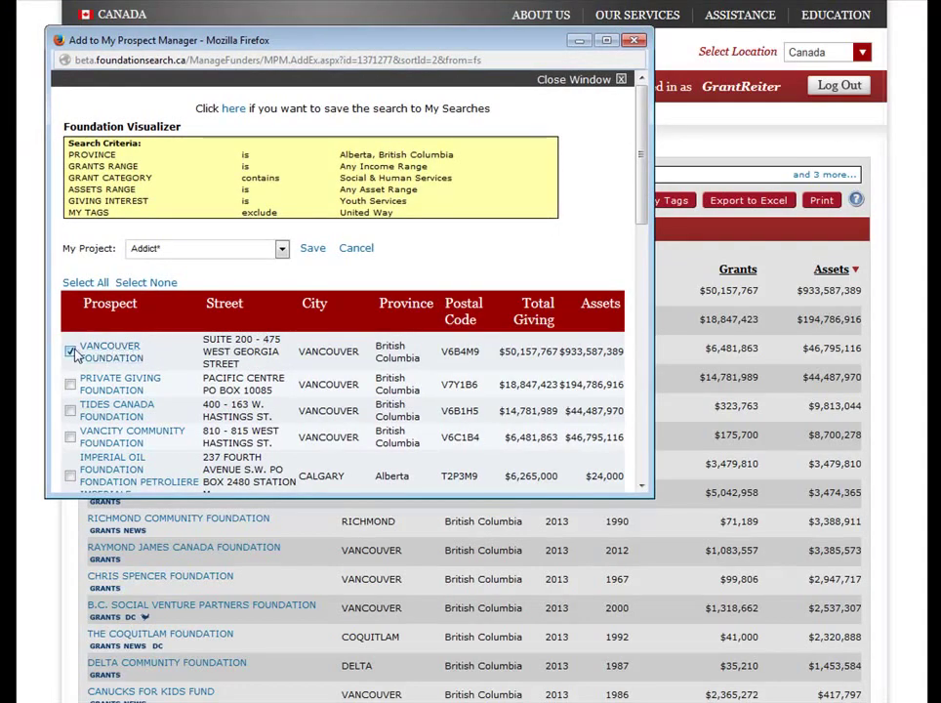
left_click(281, 248)
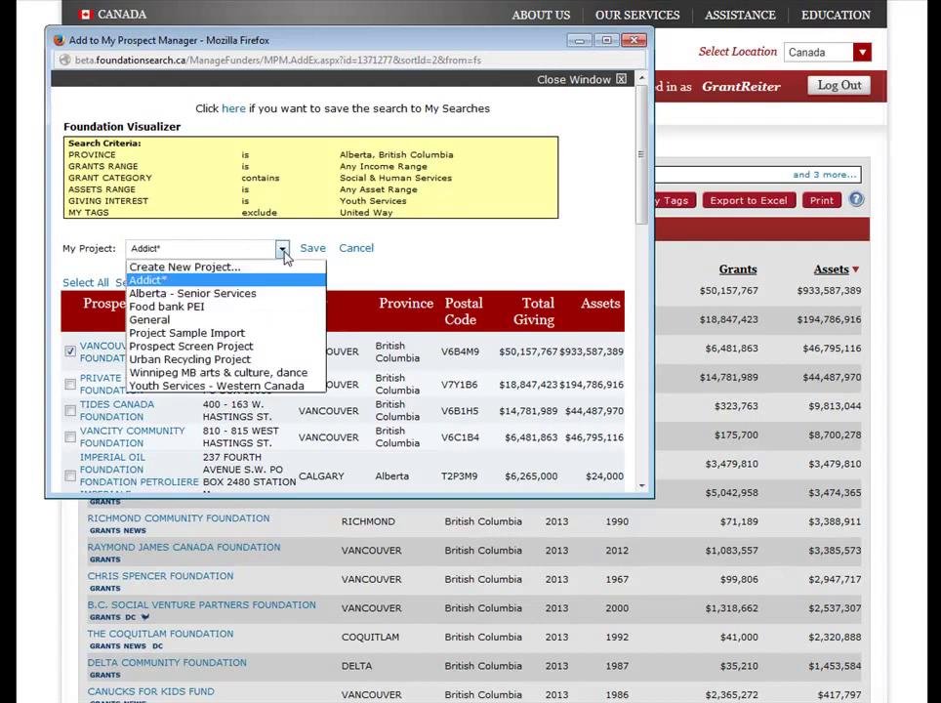
left_click(222, 386)
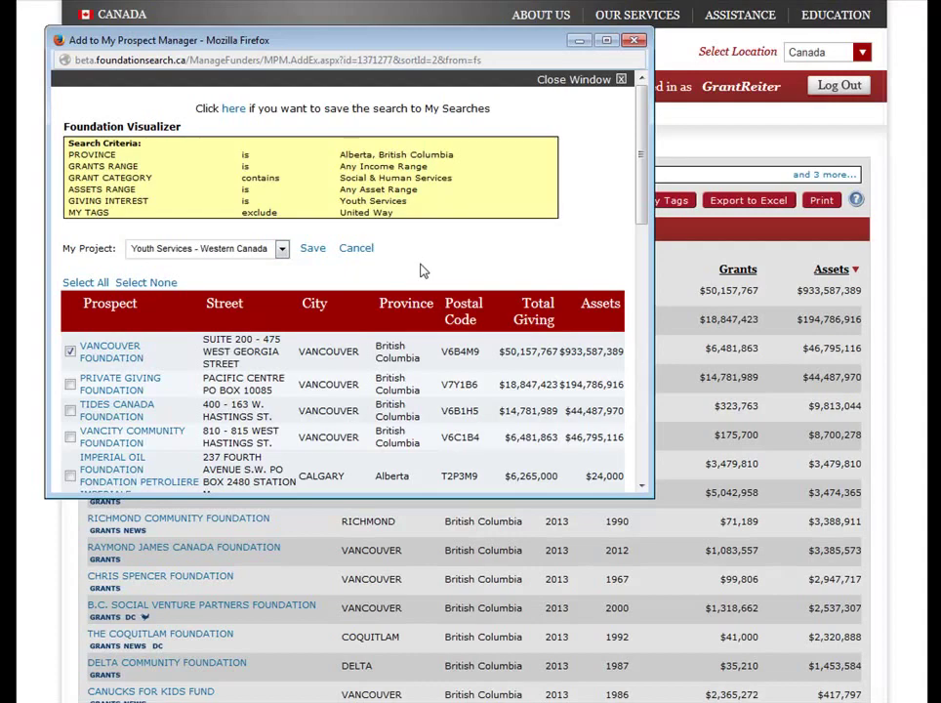
left_click(313, 249)
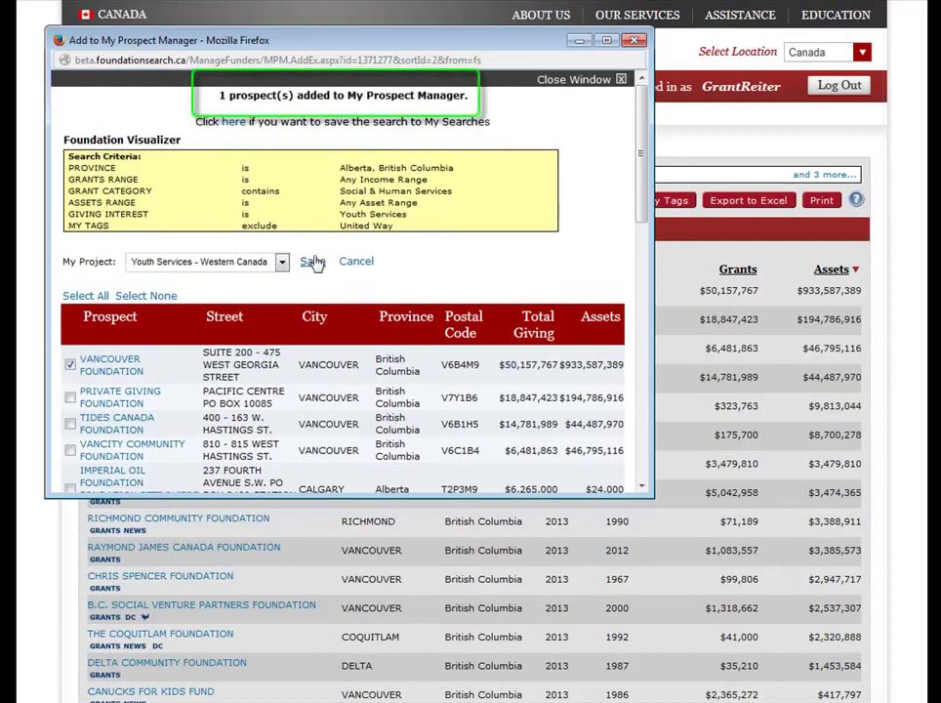
left_click(587, 80)
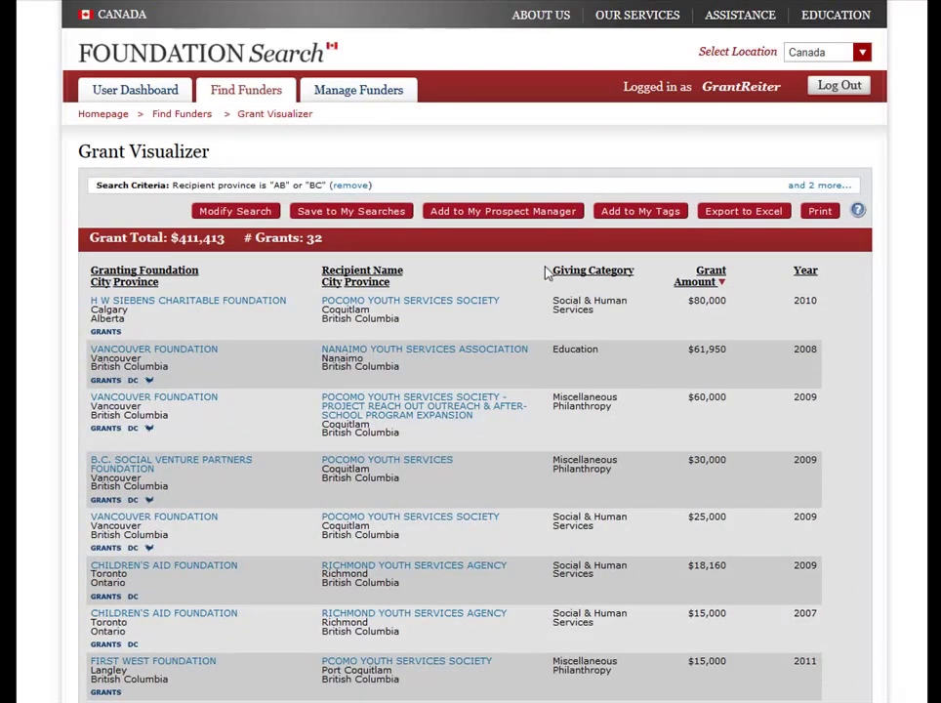
Step: Add the RBC Foundation from the Grant Visualizer results to the Youth Services - Western Canada project
left_click(503, 211)
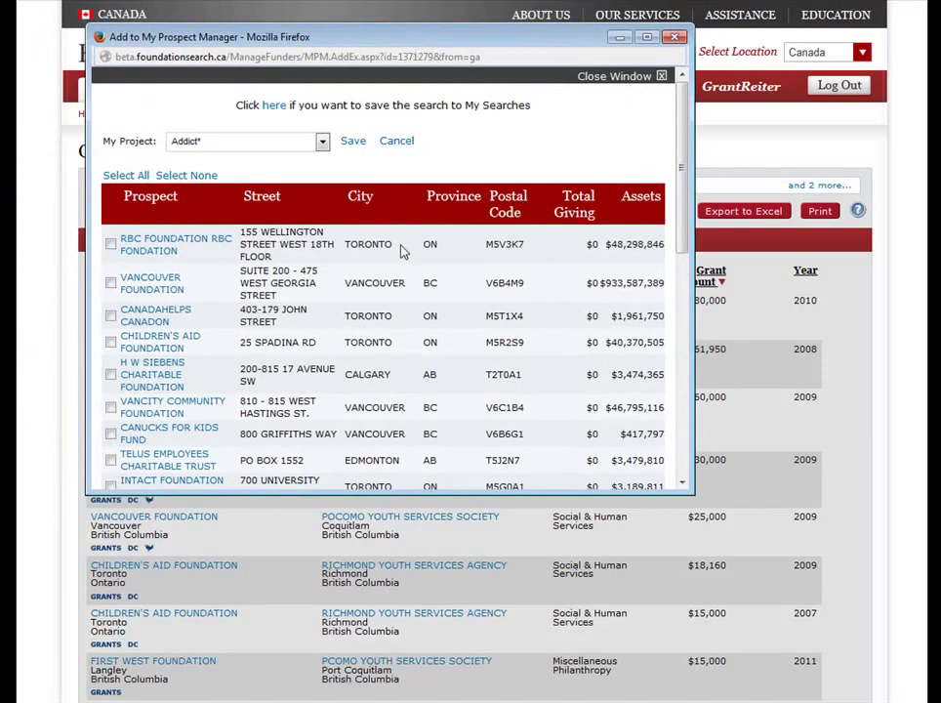
left_click(111, 244)
left_click(317, 144)
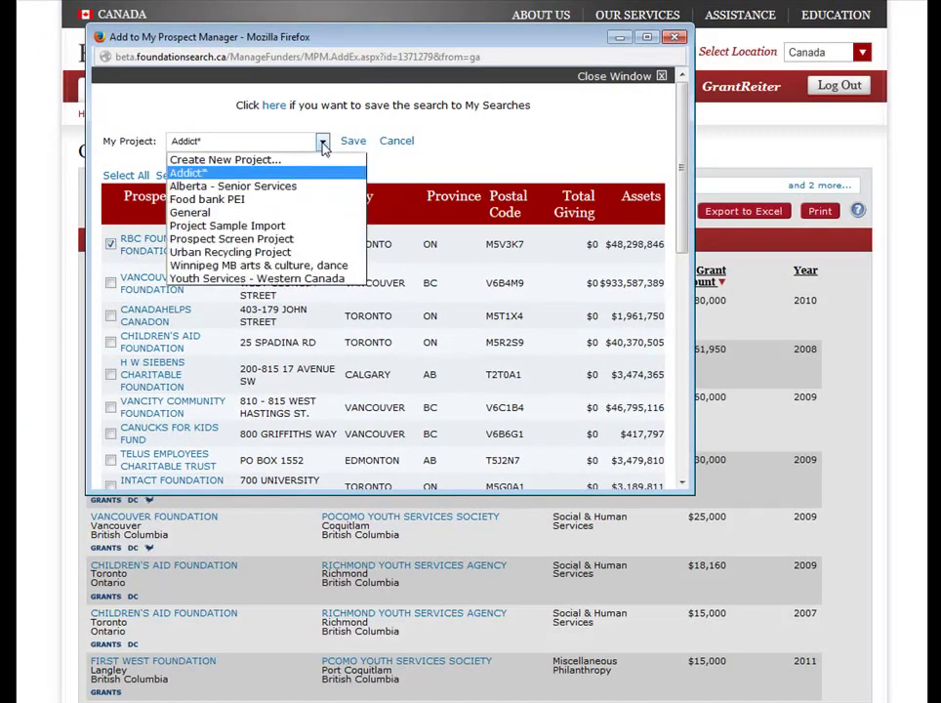
left_click(252, 276)
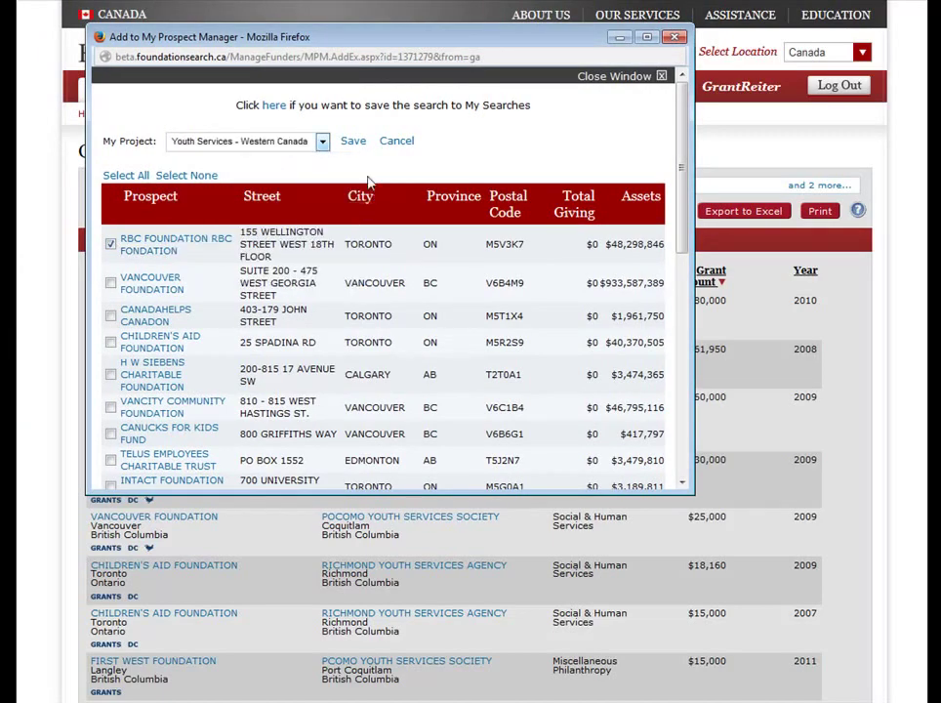
left_click(356, 143)
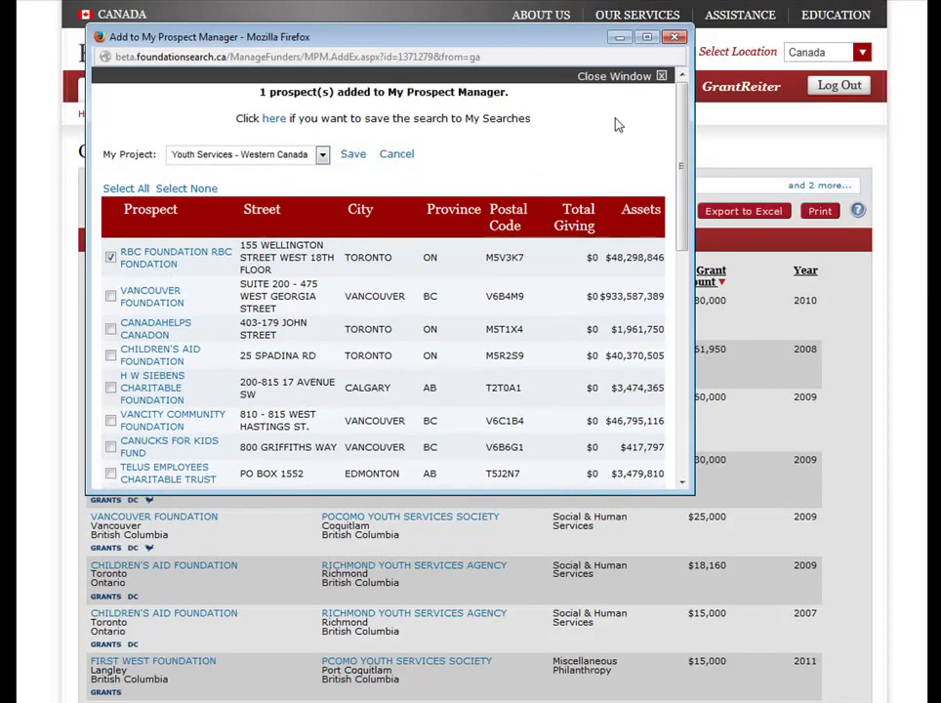
left_click(660, 76)
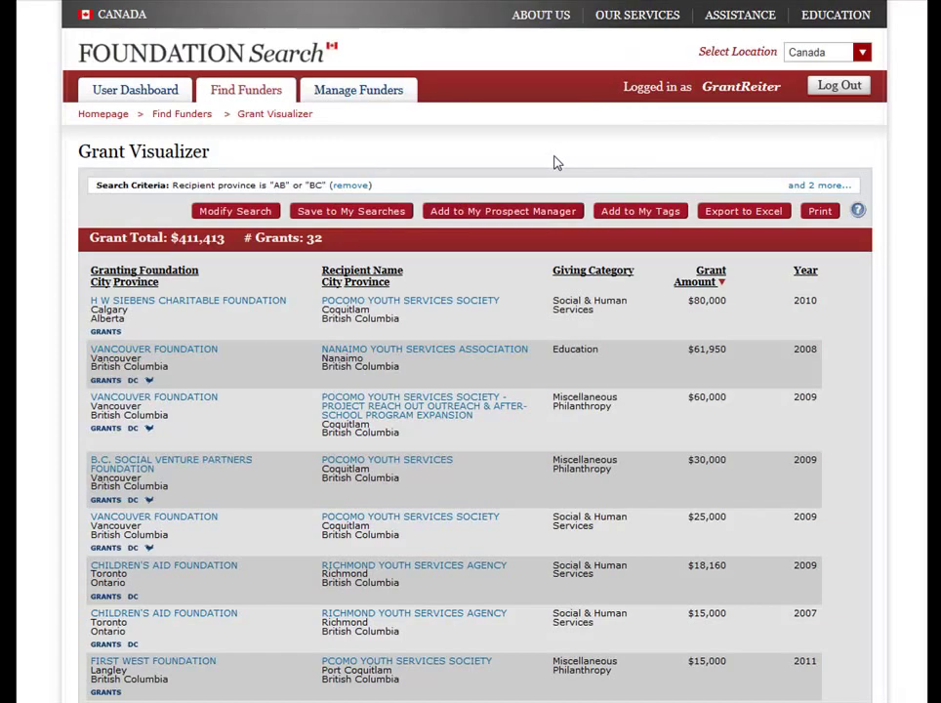
Step: Add the H W Siebens Charitable Foundation to the Youth Services - Western Canada project from its summary profile
left_click(253, 303)
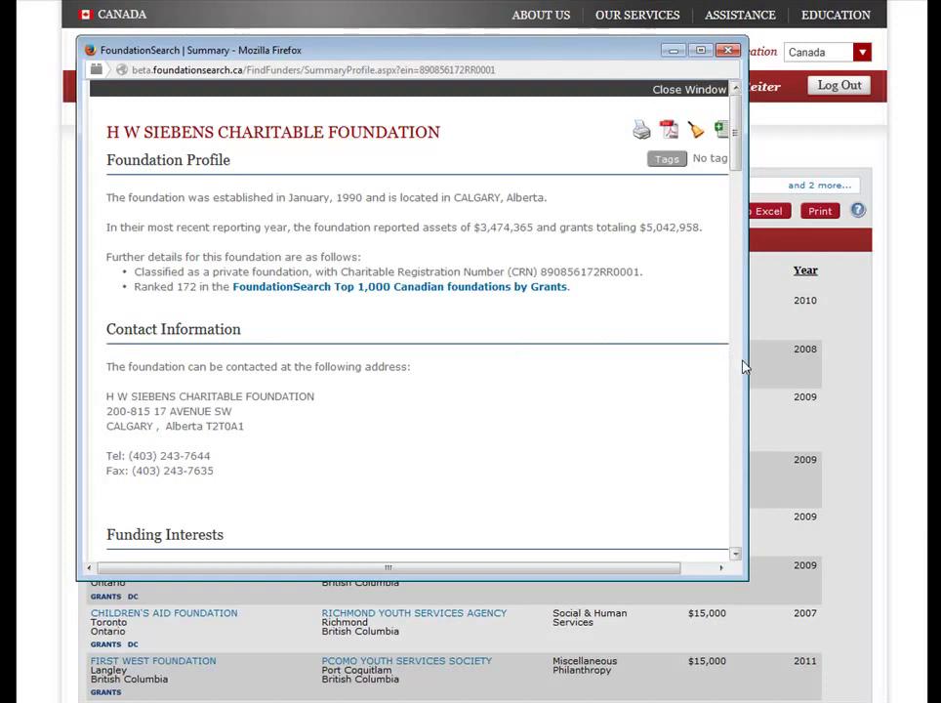
left_click_drag(747, 367, 781, 364)
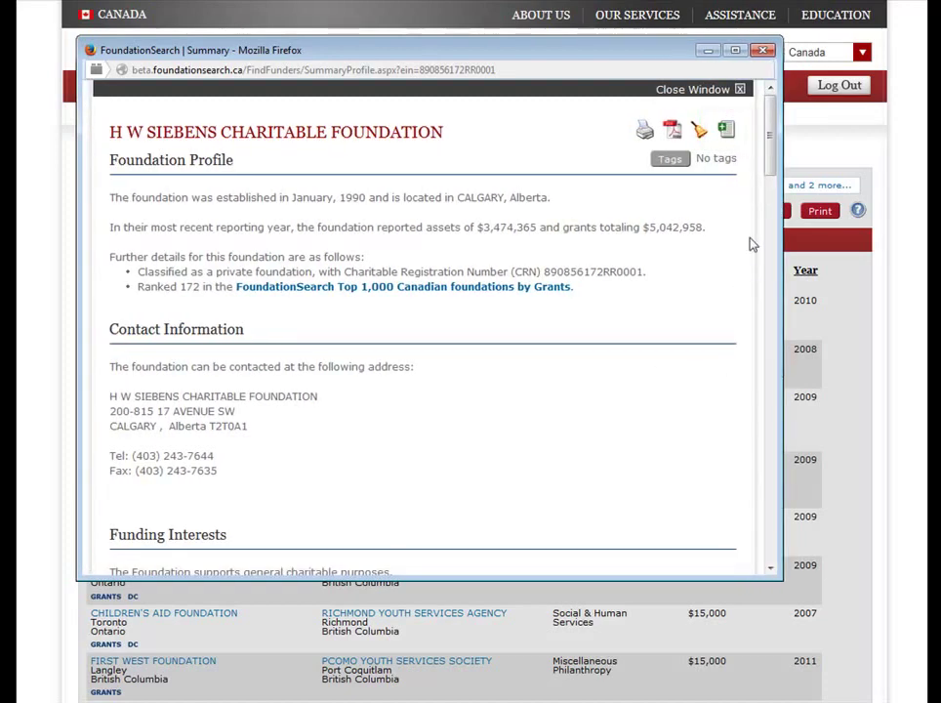
left_click(728, 138)
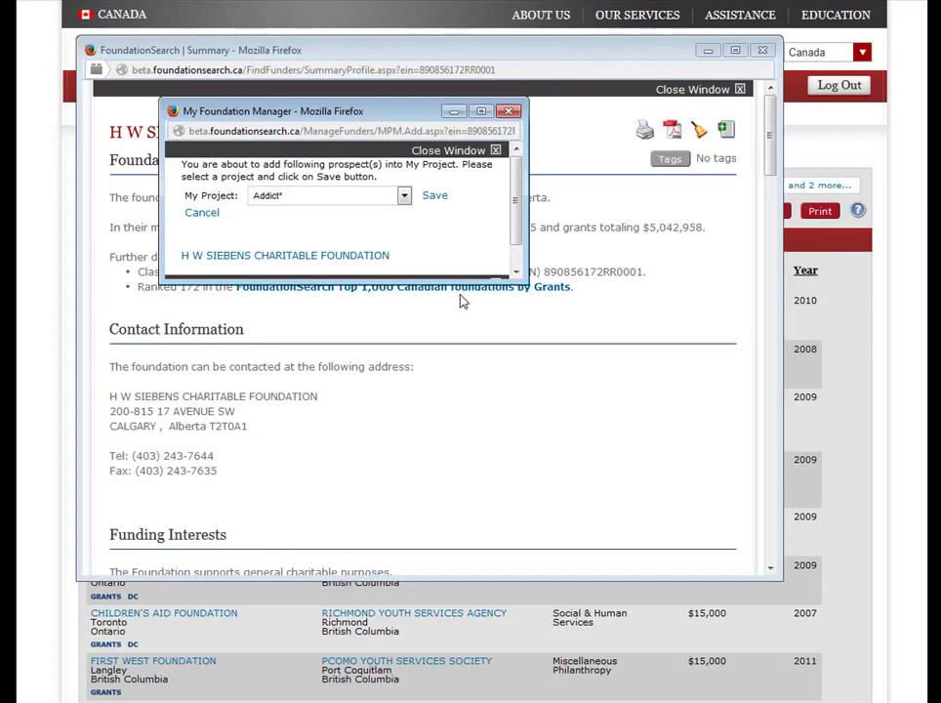
left_click(404, 197)
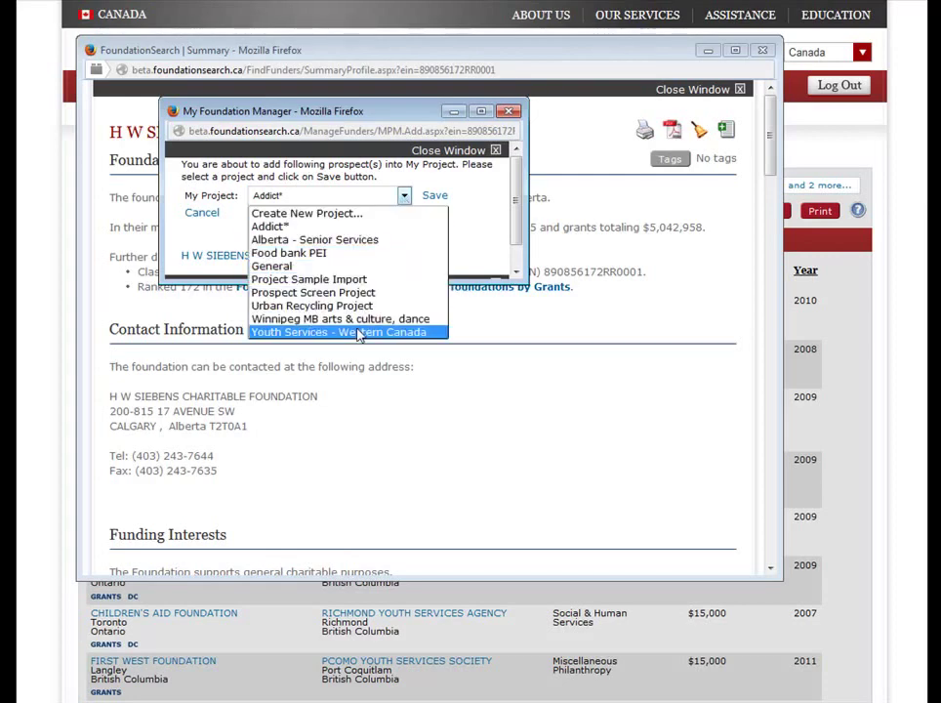
left_click(357, 332)
left_click(430, 199)
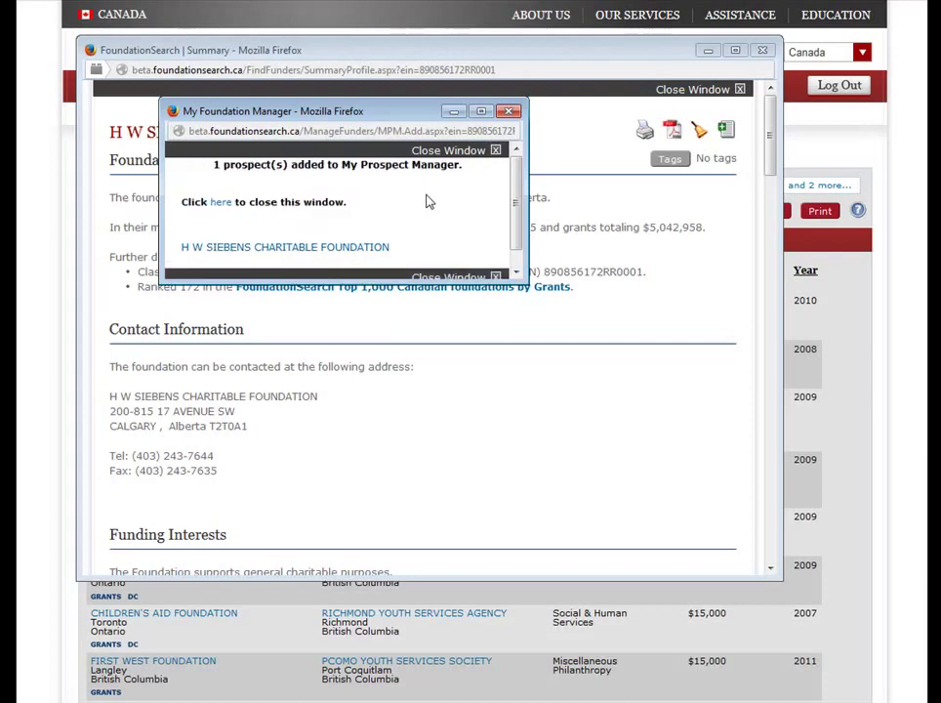
left_click(474, 154)
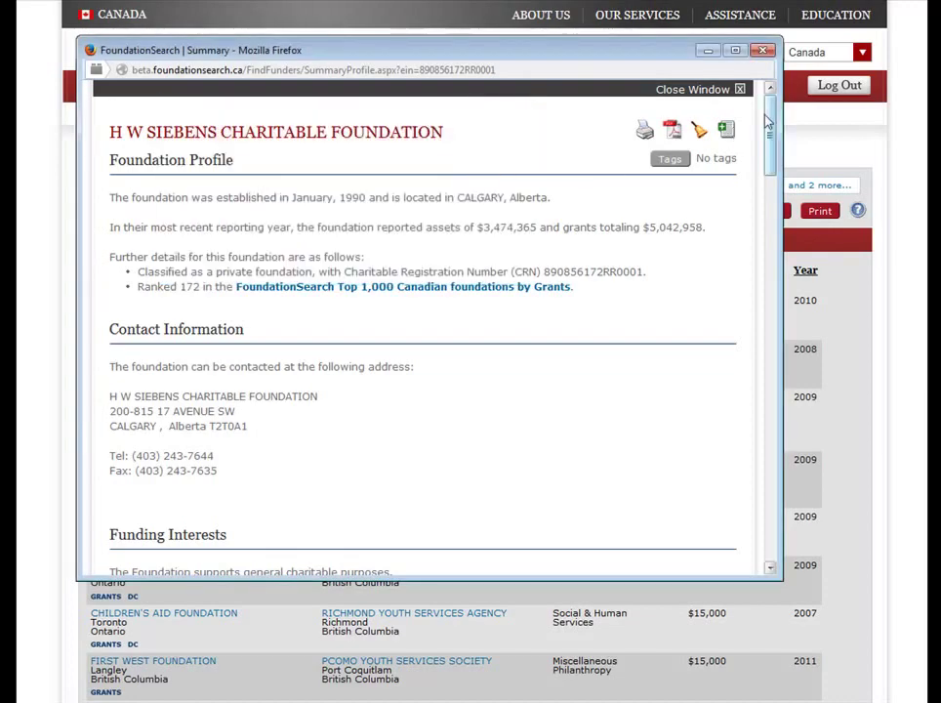
left_click(766, 53)
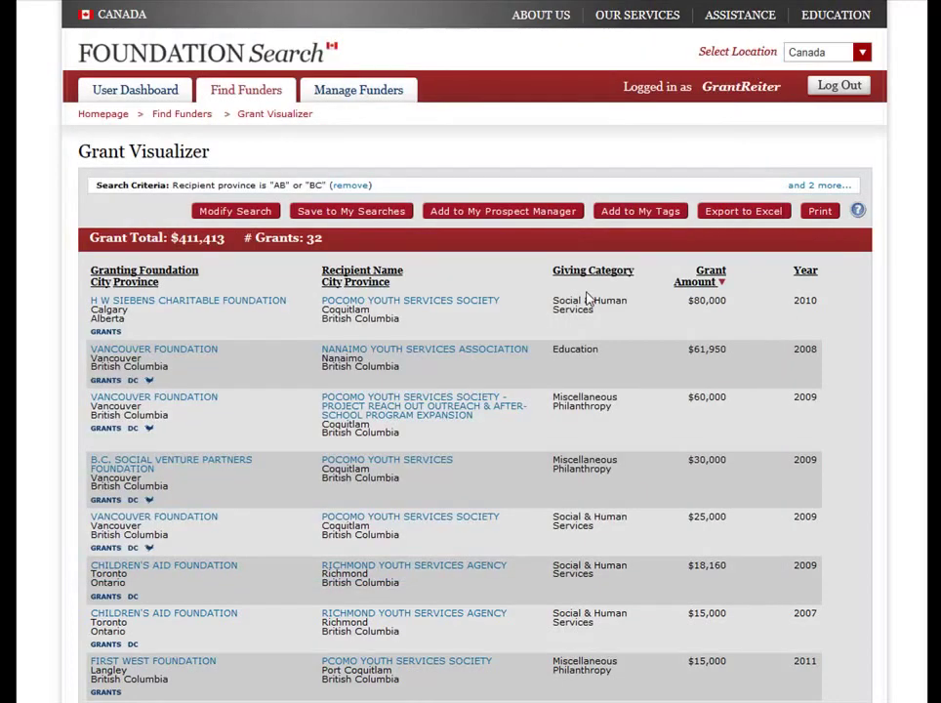